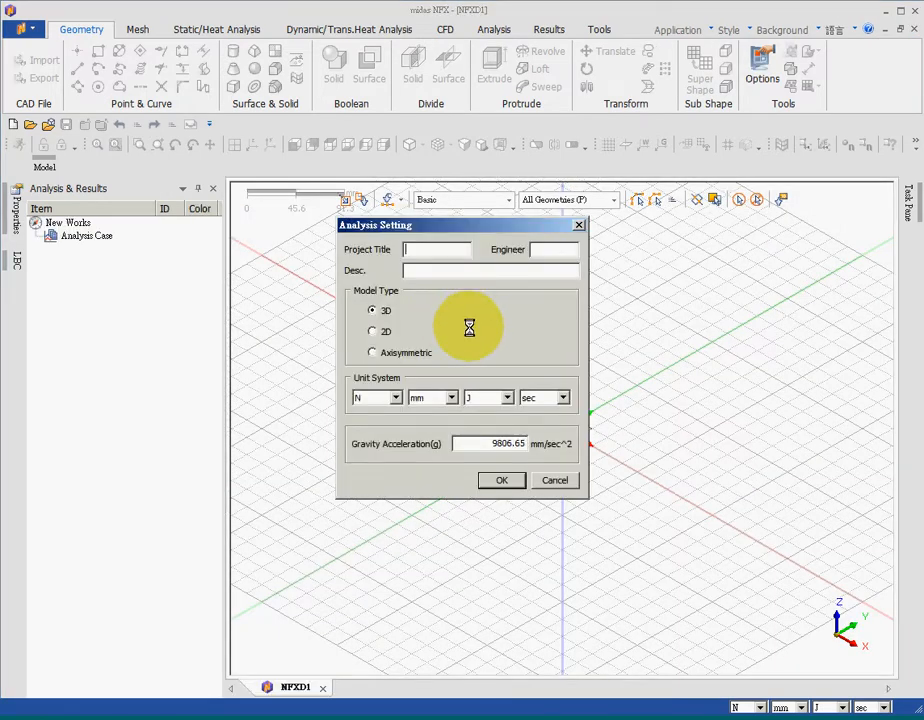
Set the project title to 007 and import the Parasolid file 007.x_t
{"action": "type", "text": "7"}
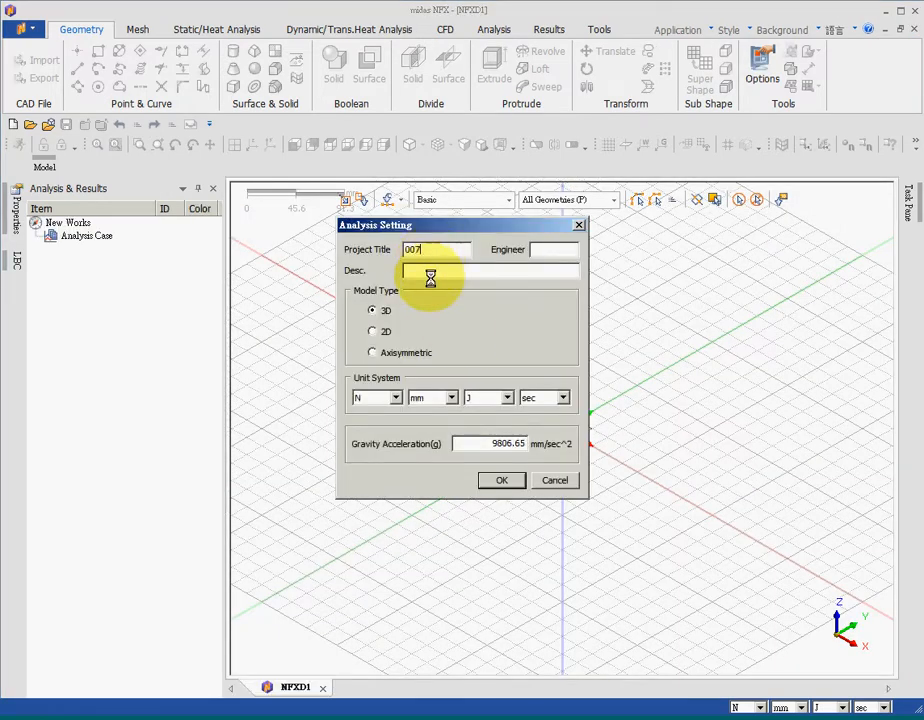
{"action": "left_click", "coordinate": [503, 480]}
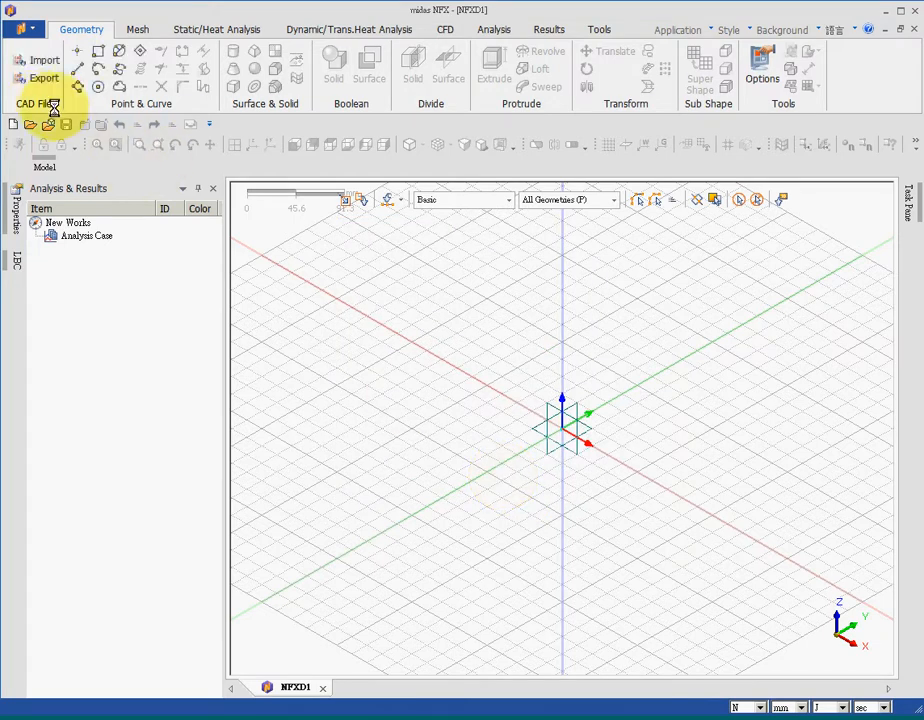
{"action": "left_click", "coordinate": [35, 63]}
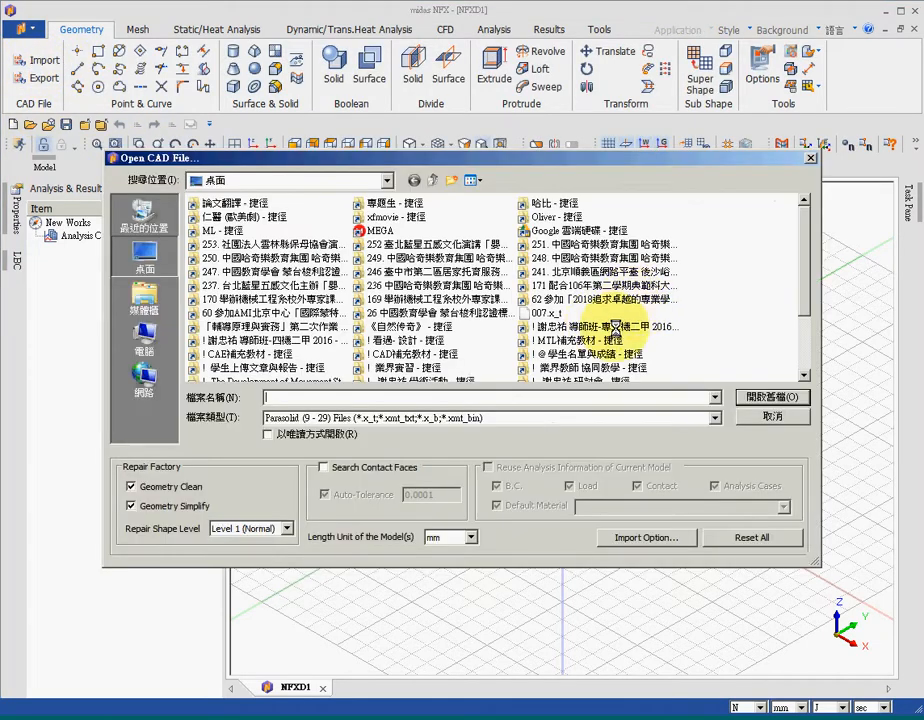
{"action": "left_click", "coordinate": [546, 313]}
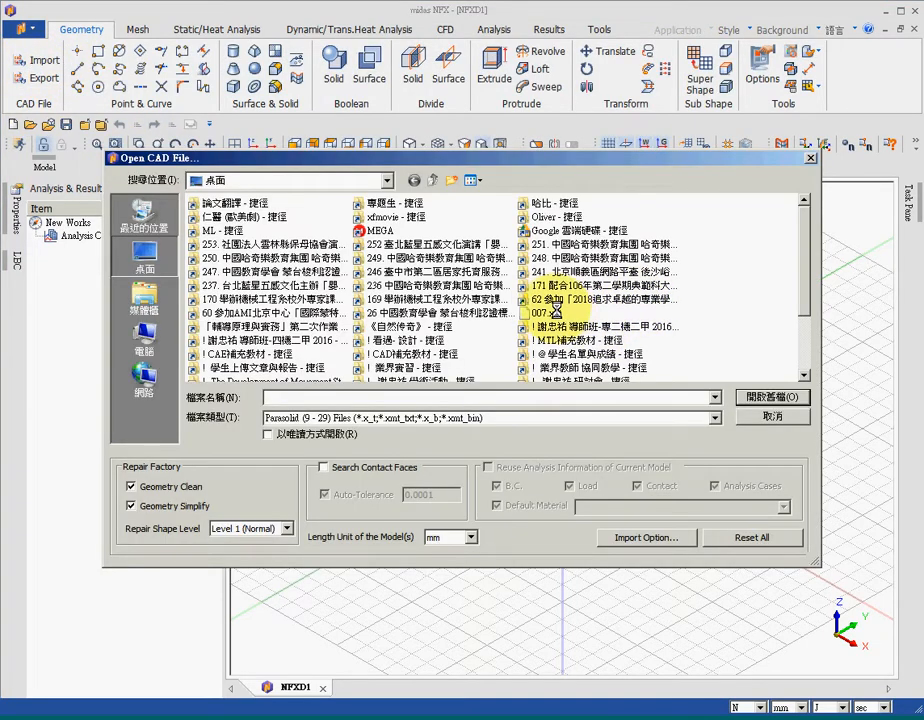
{"action": "left_click", "coordinate": [772, 397]}
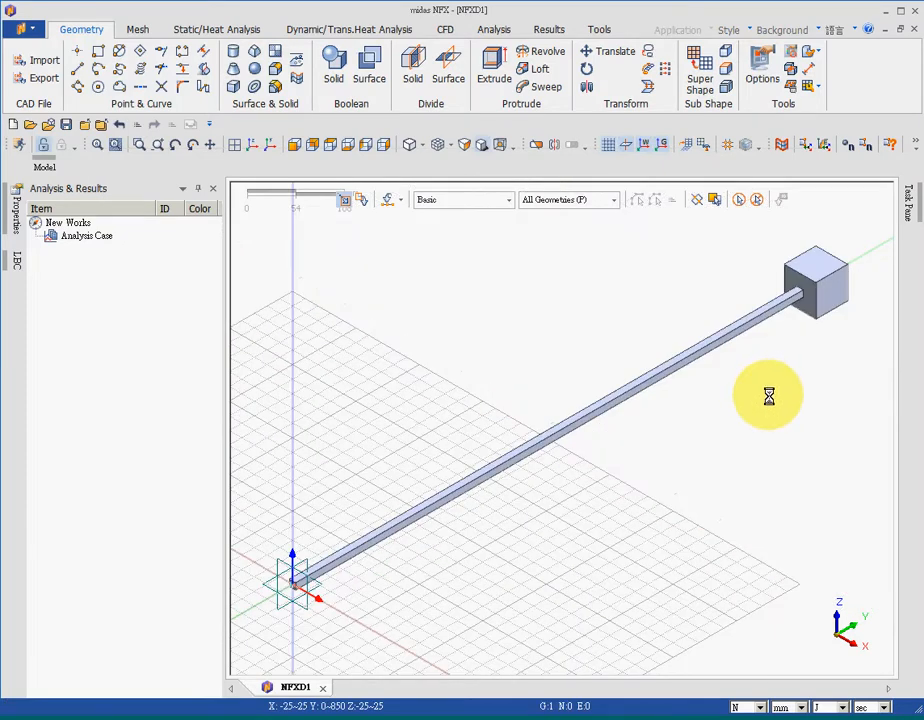
Create a new material based on the AISI 1020 library entry
{"action": "left_click", "coordinate": [143, 30]}
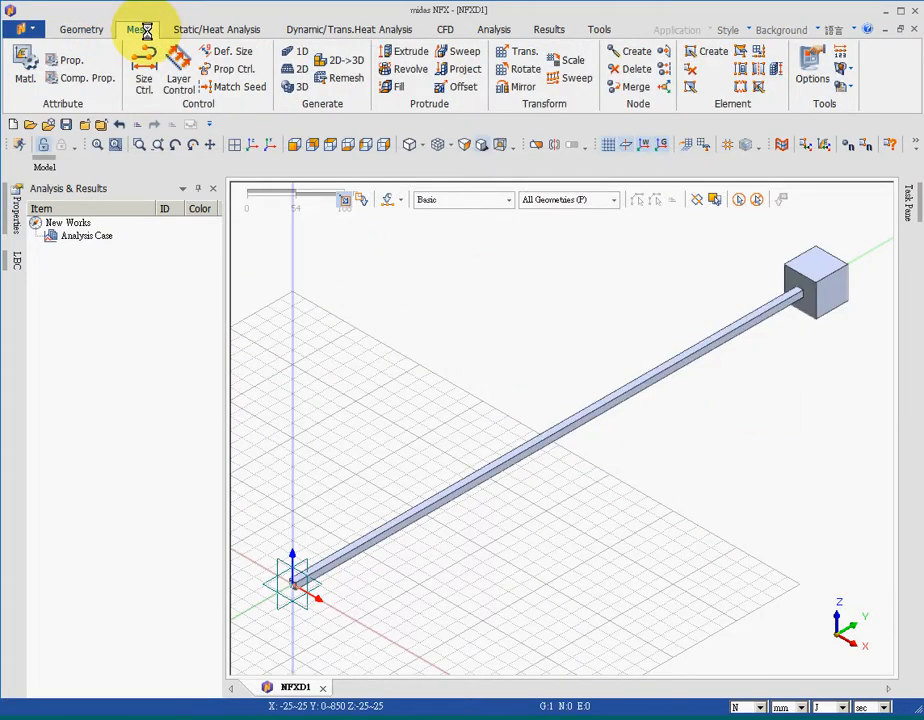
{"action": "left_click", "coordinate": [25, 66]}
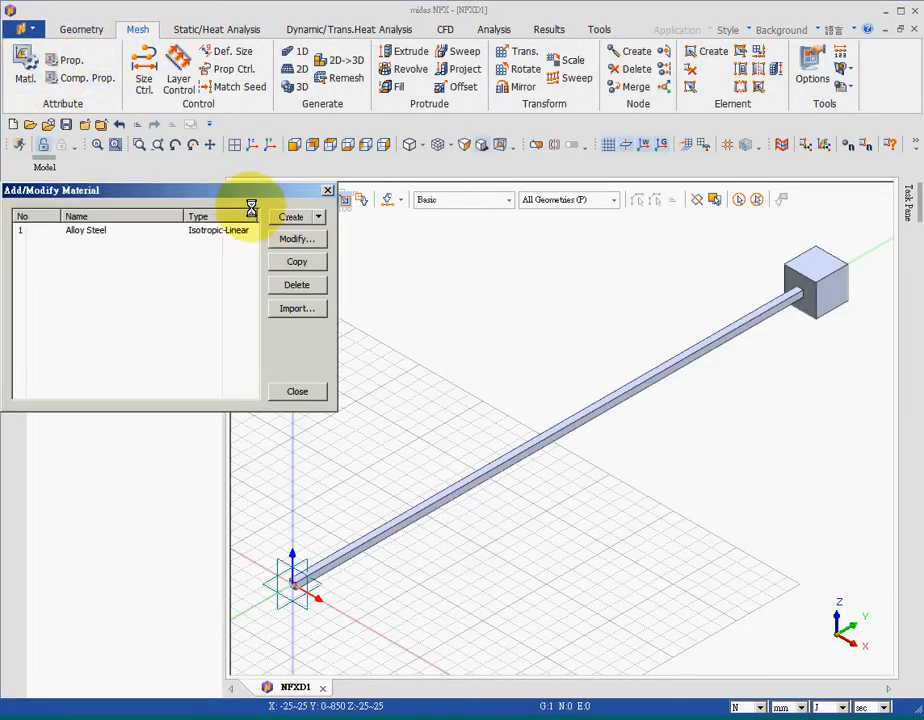
{"action": "left_click", "coordinate": [319, 216]}
{"action": "left_click", "coordinate": [300, 235]}
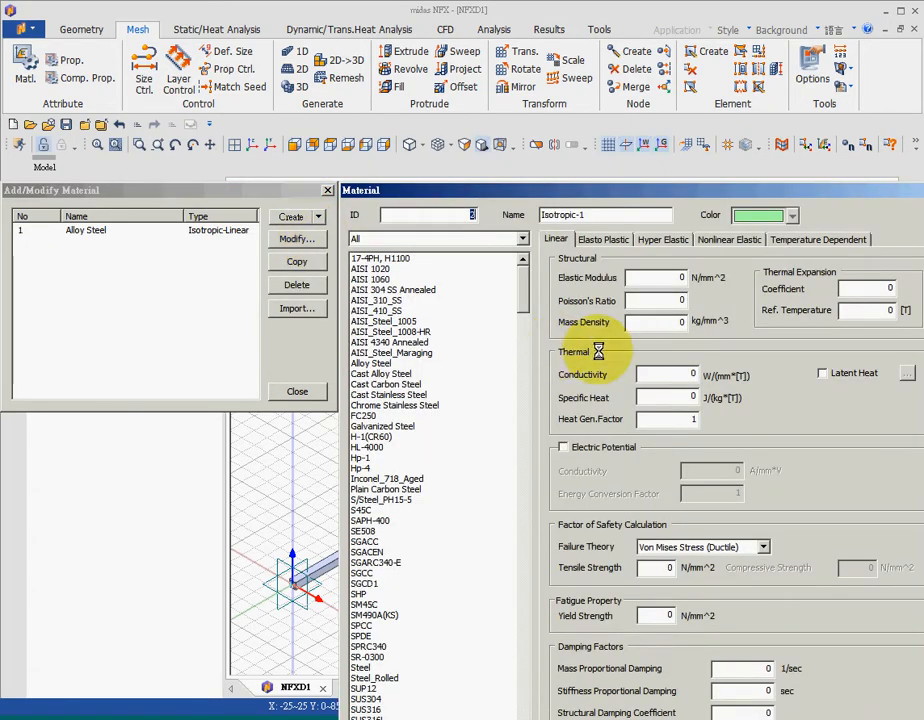
{"action": "left_click", "coordinate": [385, 278]}
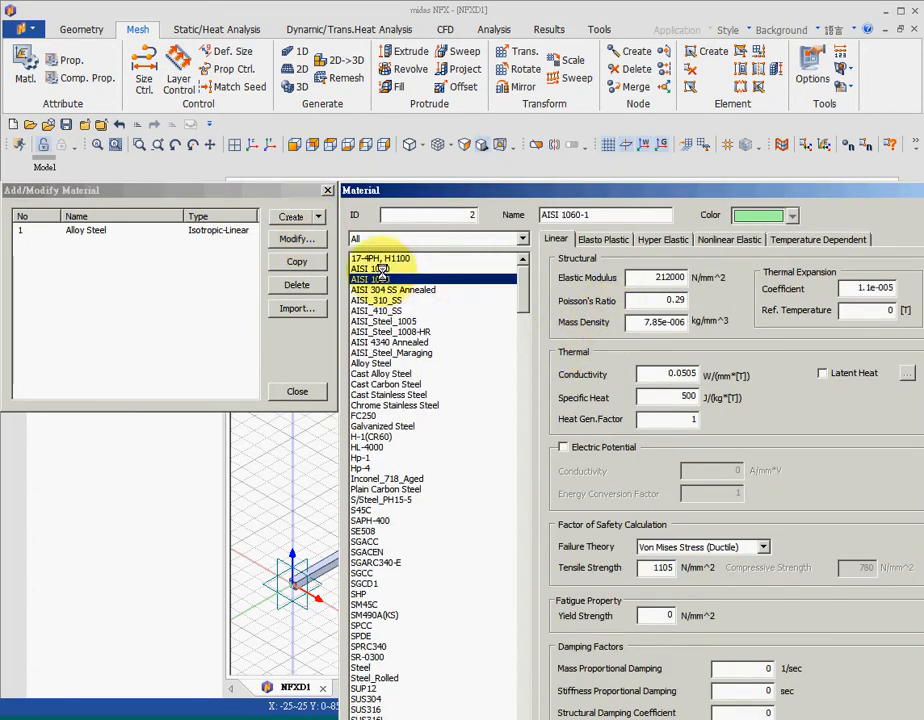
{"action": "left_click", "coordinate": [381, 268]}
{"action": "left_click_drag", "start_coordinate": [586, 188], "coordinate": [506, 85]}
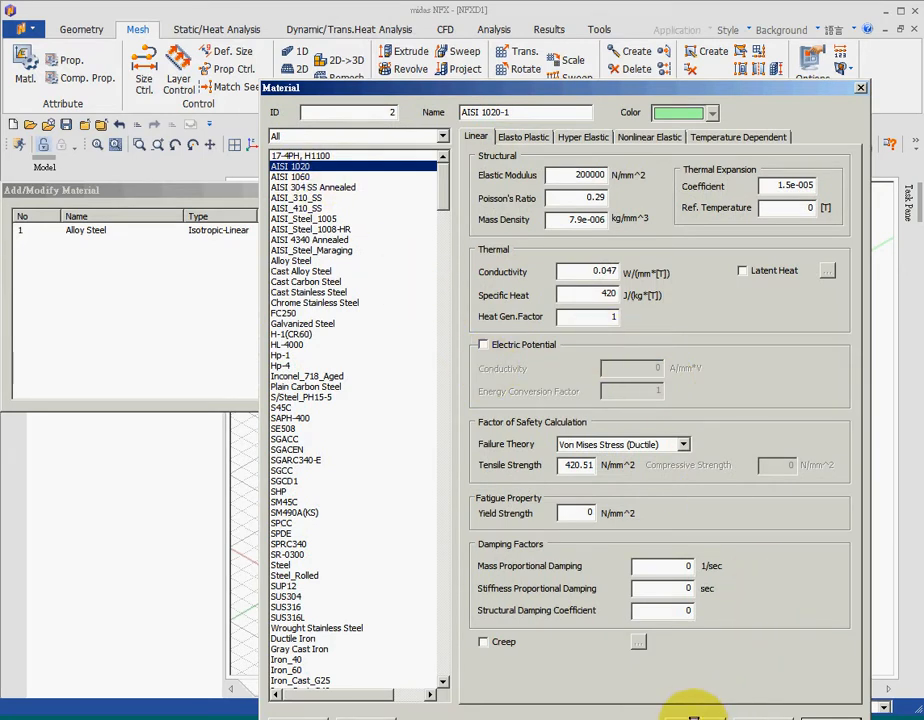
{"action": "left_click", "coordinate": [693, 713]}
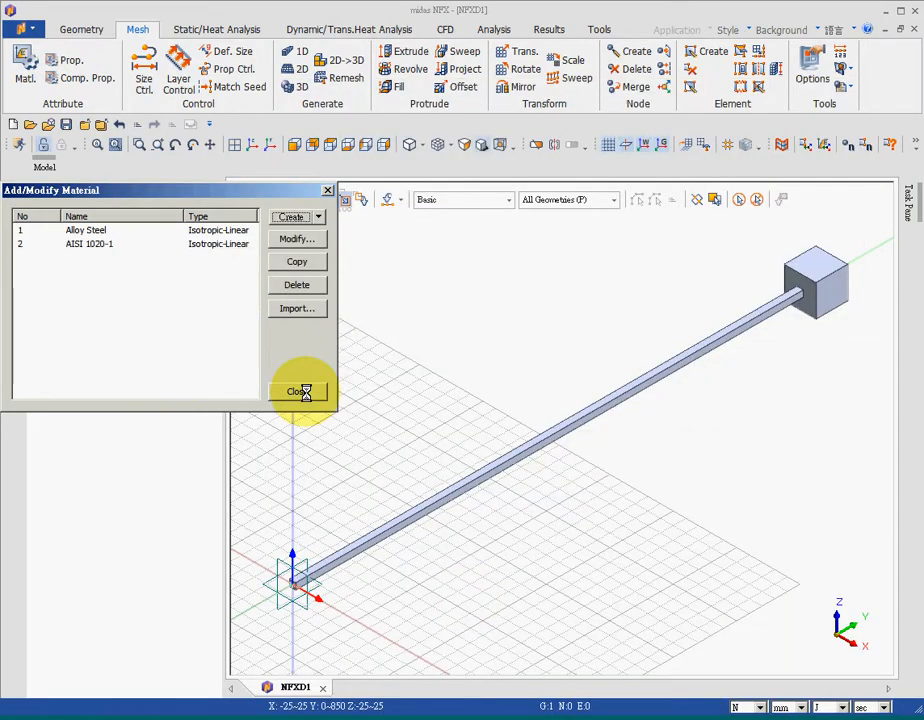
{"action": "left_click", "coordinate": [297, 390]}
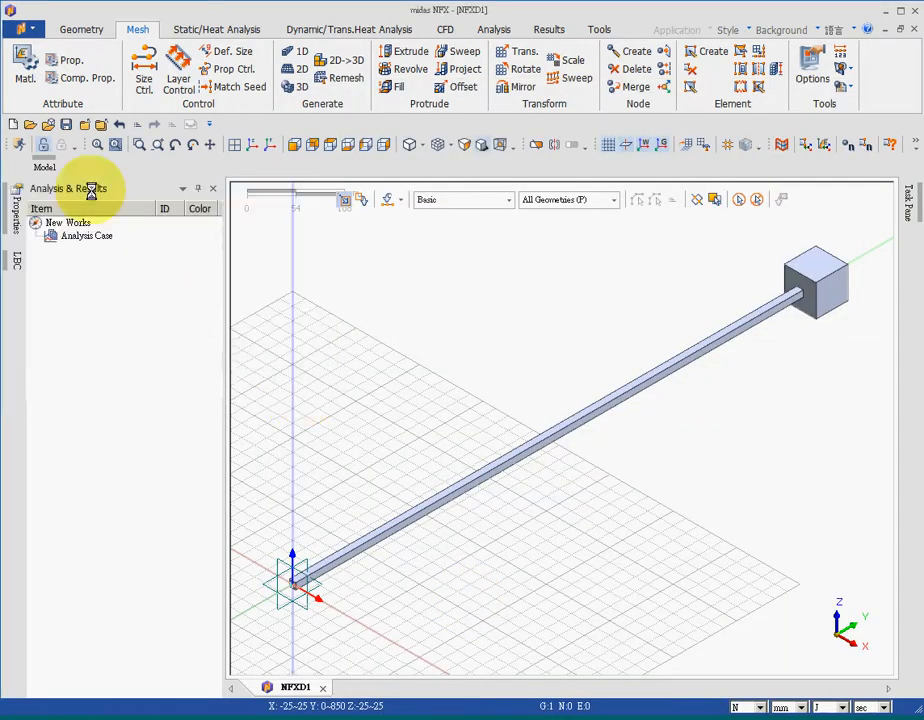
Create a 3D solid property that uses the AISI 1020-1 material
{"action": "left_click", "coordinate": [64, 60]}
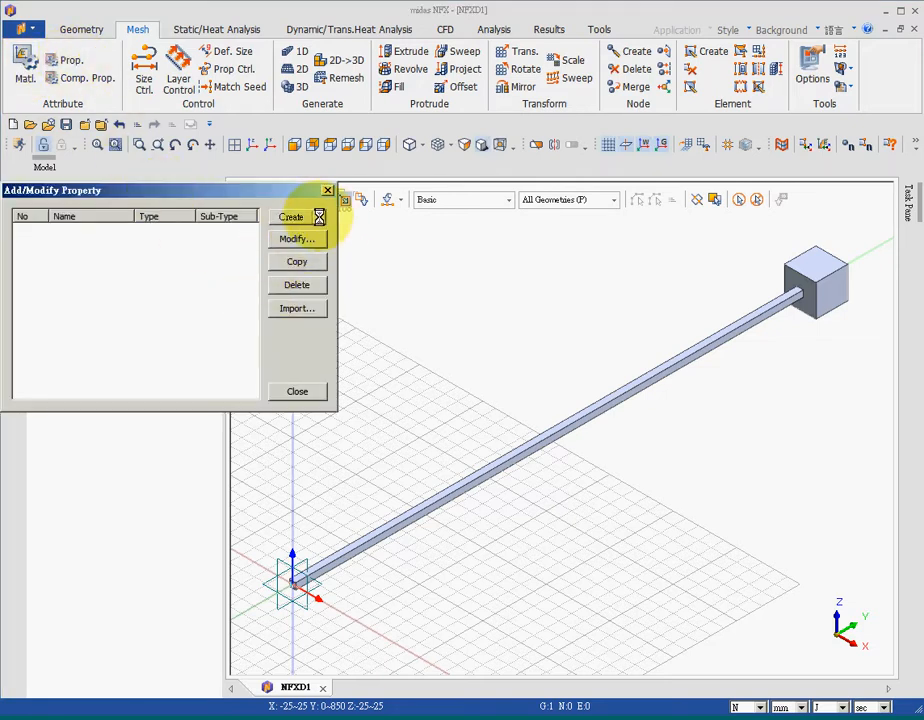
{"action": "left_click", "coordinate": [319, 216]}
{"action": "left_click", "coordinate": [318, 263]}
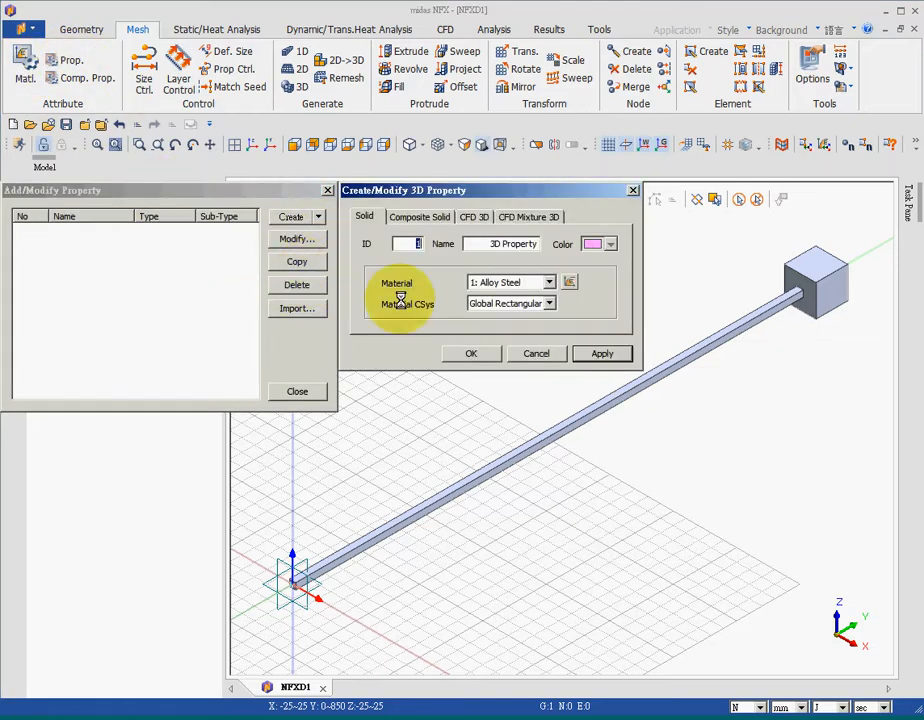
{"action": "left_click", "coordinate": [549, 282]}
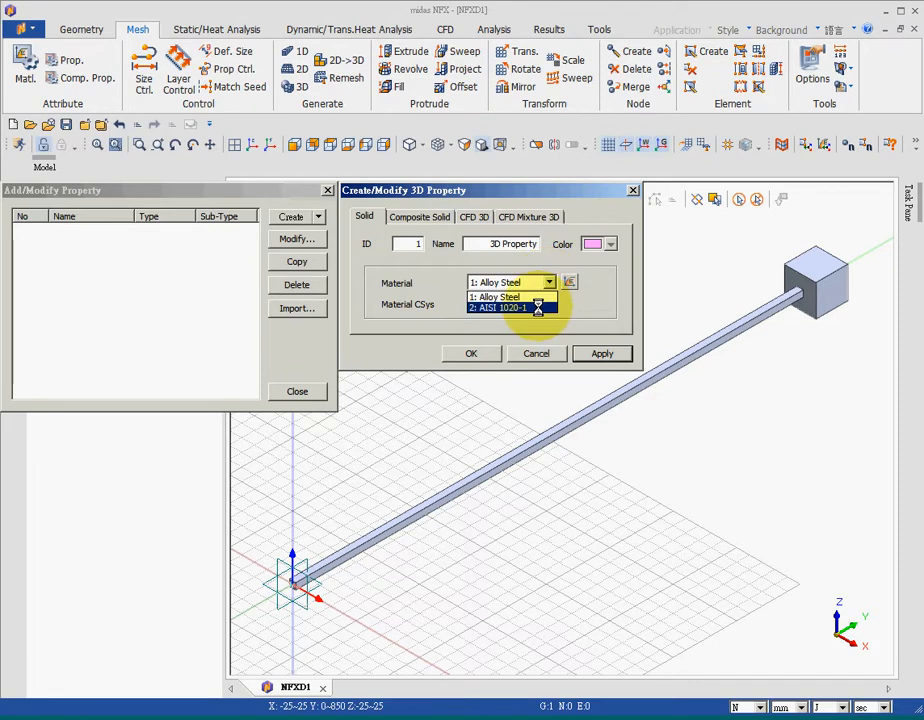
{"action": "left_click", "coordinate": [538, 307]}
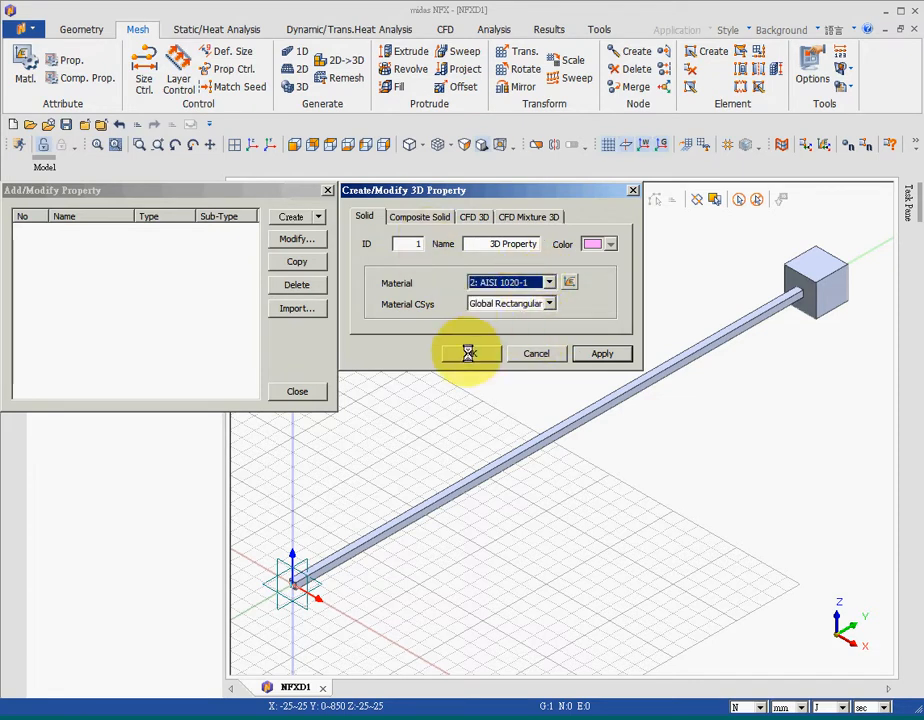
{"action": "left_click", "coordinate": [468, 353]}
{"action": "left_click", "coordinate": [297, 391]}
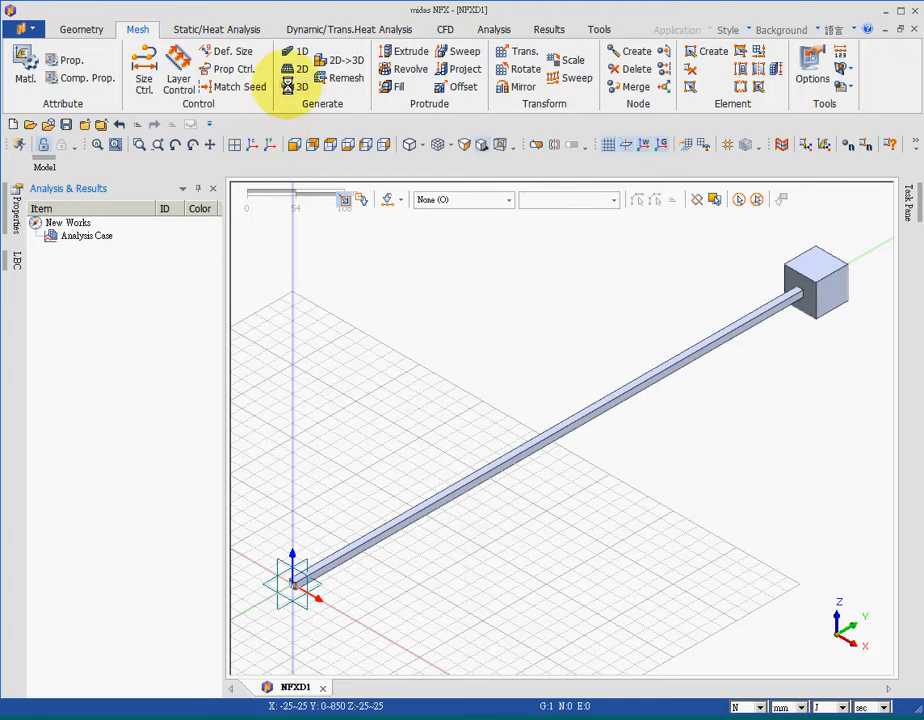
Generate a 3D auto-solid mesh of the body with an element size of 10
{"action": "left_click", "coordinate": [294, 87]}
{"action": "left_click", "coordinate": [651, 371]}
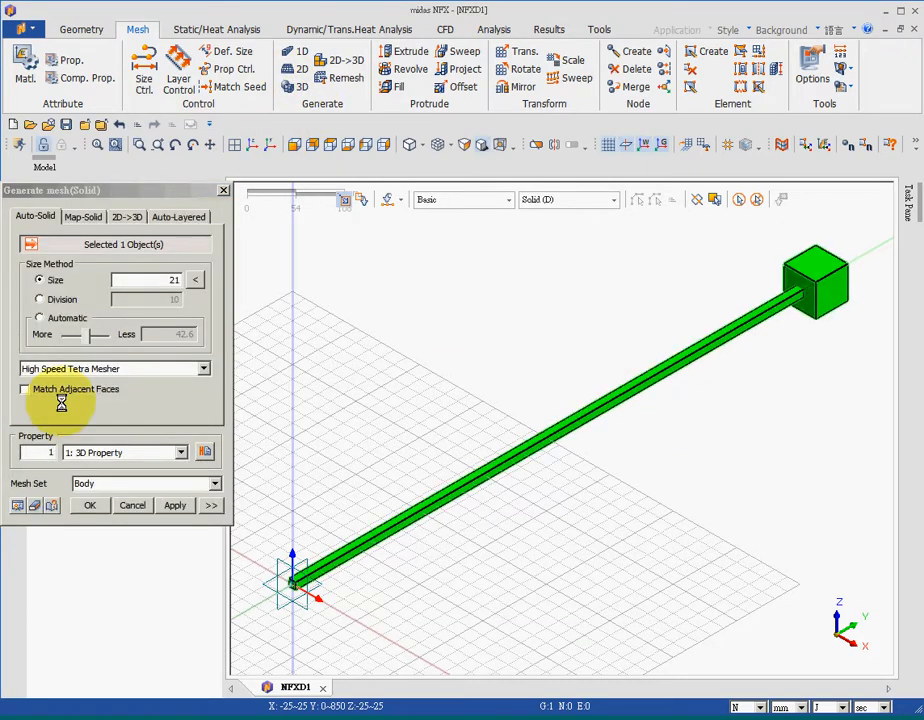
{"action": "double_click", "coordinate": [172, 280]}
{"action": "type", "text": "10"}
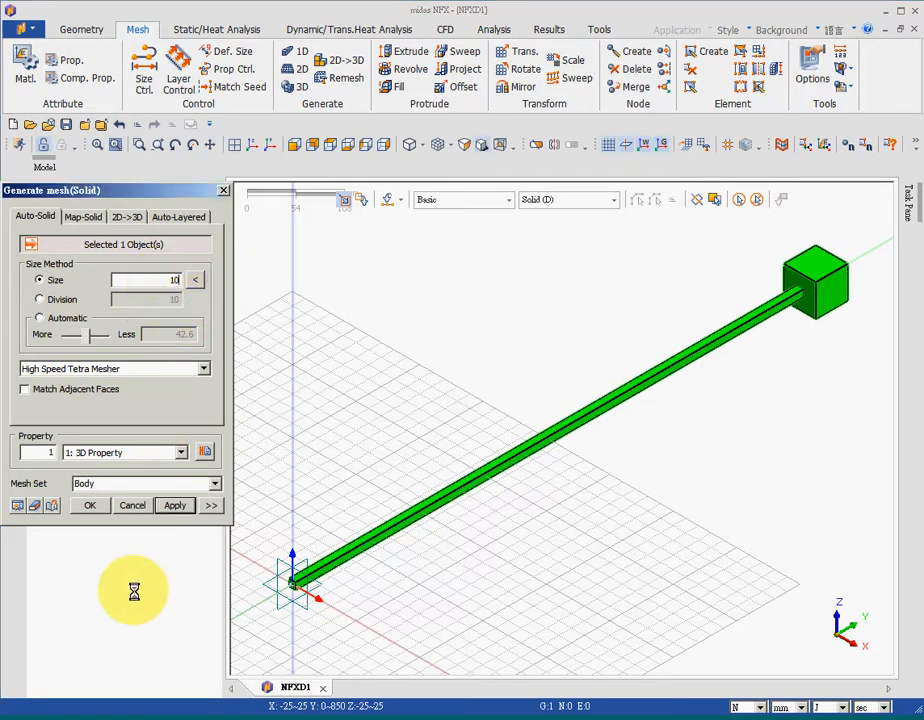
{"action": "left_click", "coordinate": [89, 505]}
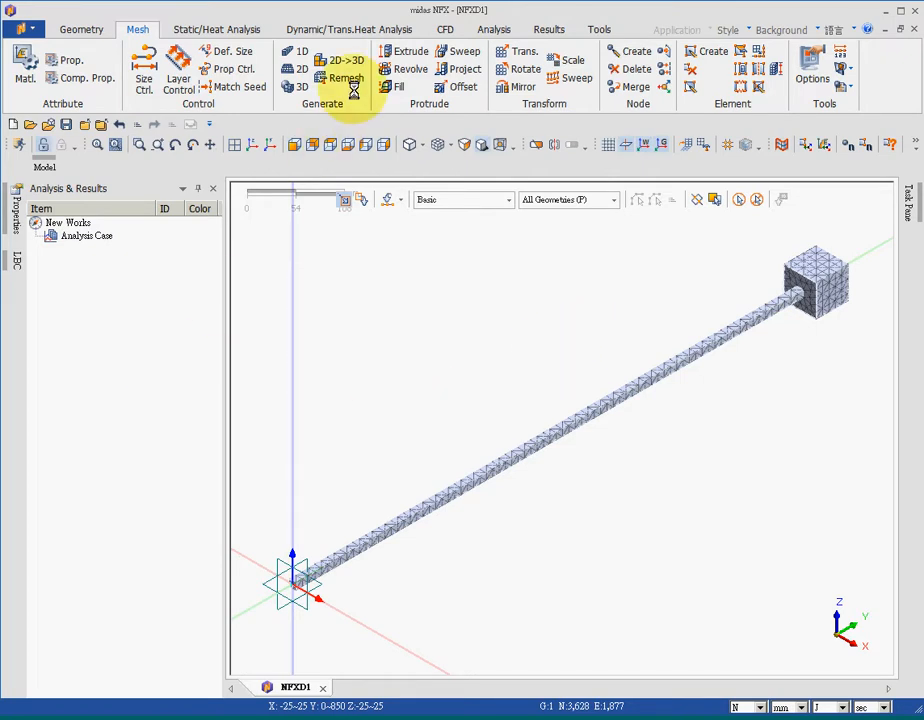
Apply a fixed constraint to the free end face of the rod
{"action": "left_click", "coordinate": [224, 30]}
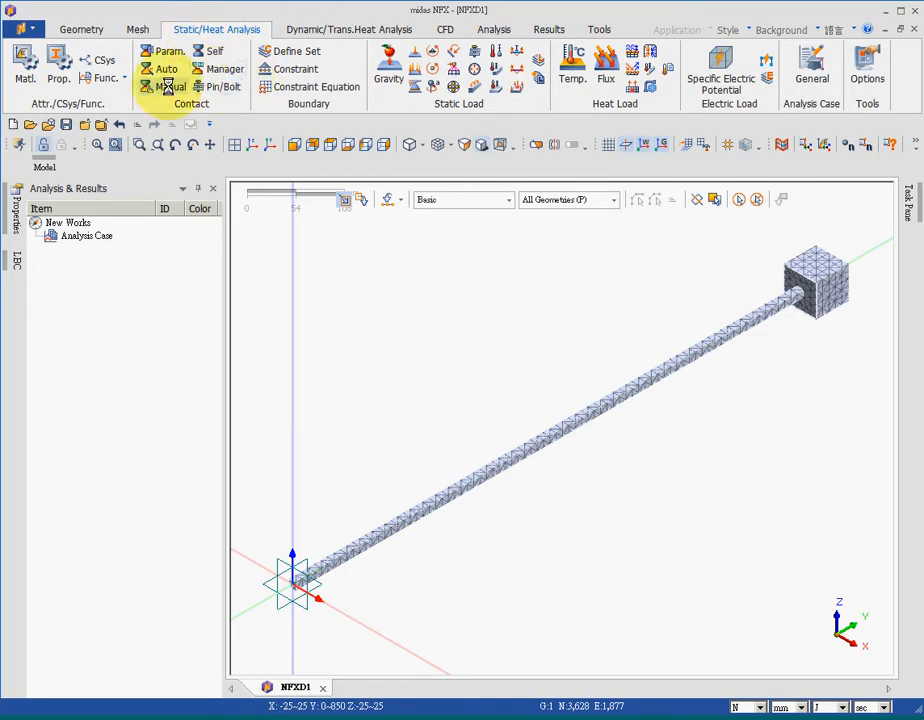
{"action": "left_click", "coordinate": [284, 69]}
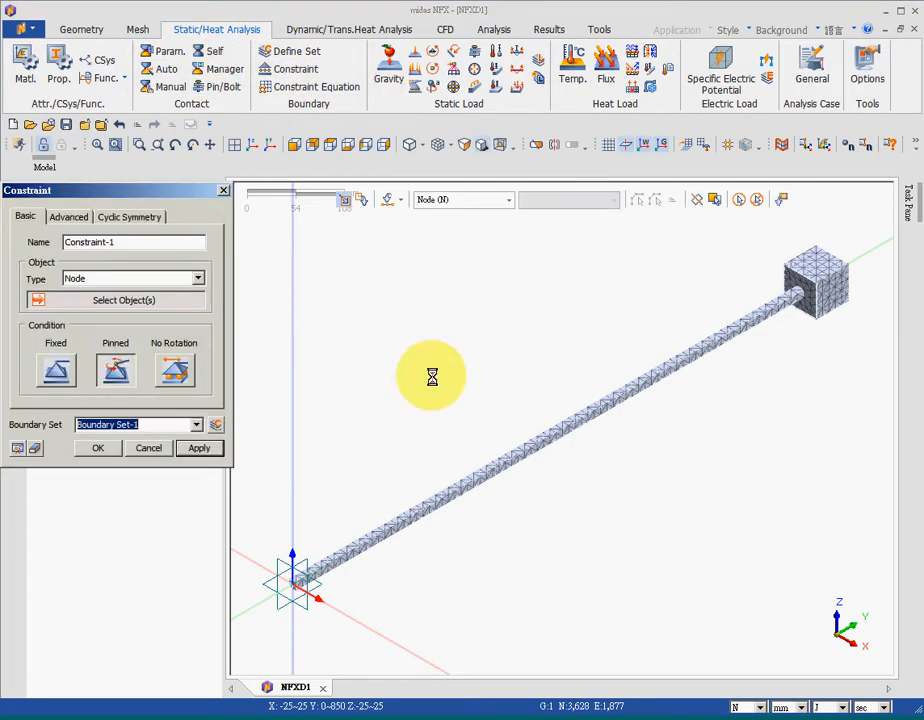
{"action": "left_click", "coordinate": [97, 145]}
{"action": "left_click", "coordinate": [95, 278]}
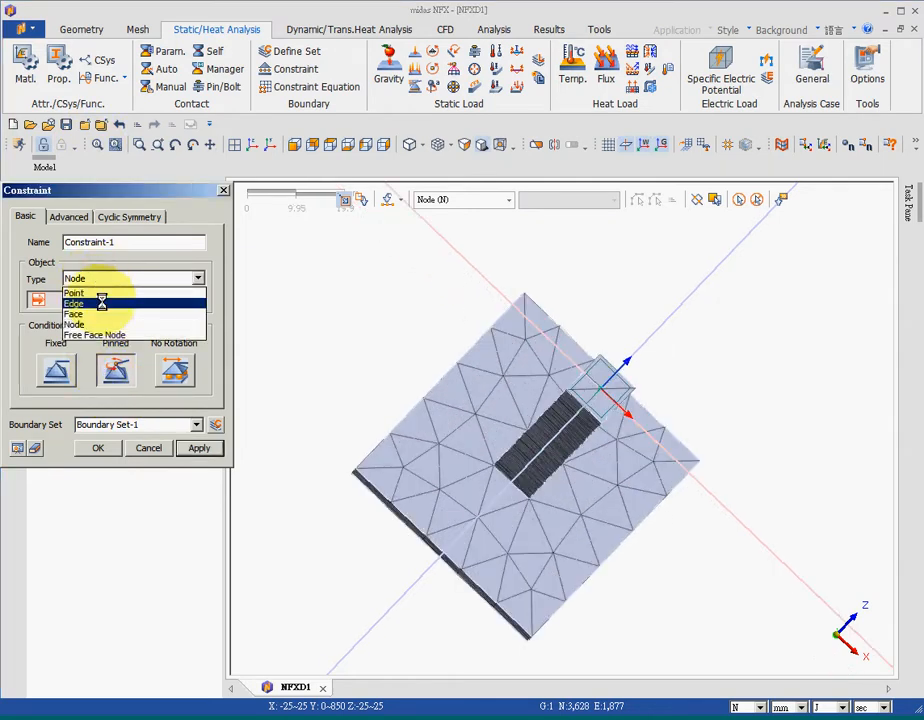
{"action": "left_click", "coordinate": [100, 315]}
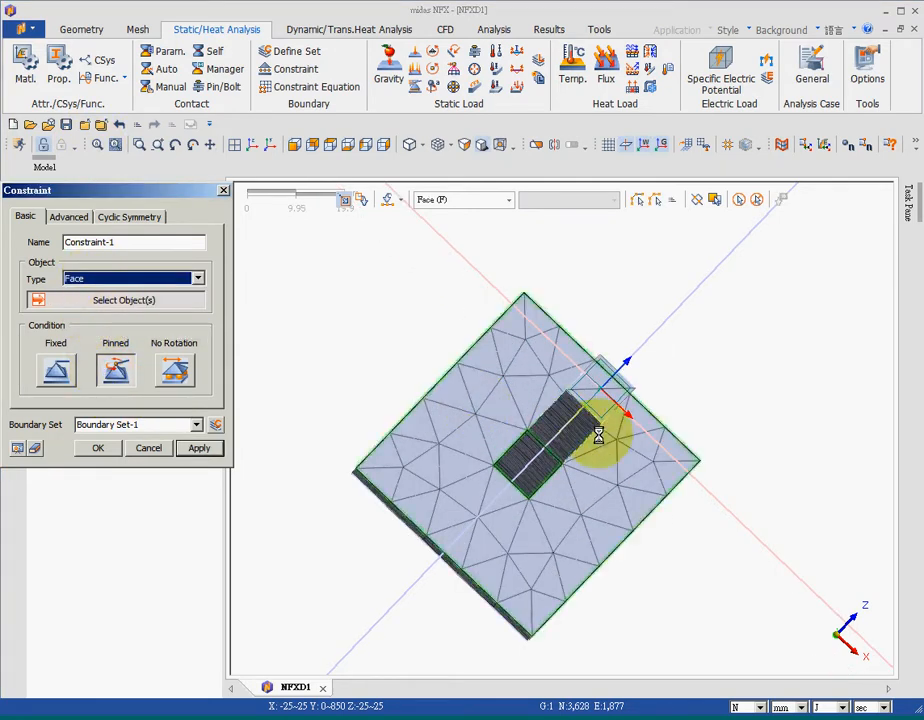
{"action": "left_click", "coordinate": [601, 398]}
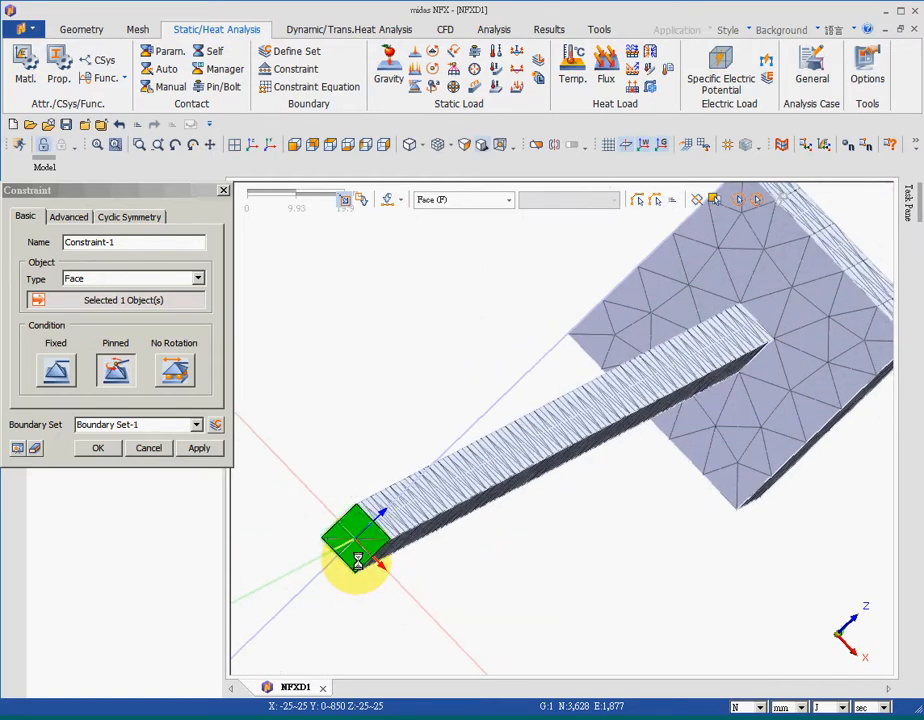
{"action": "left_click", "coordinate": [56, 372]}
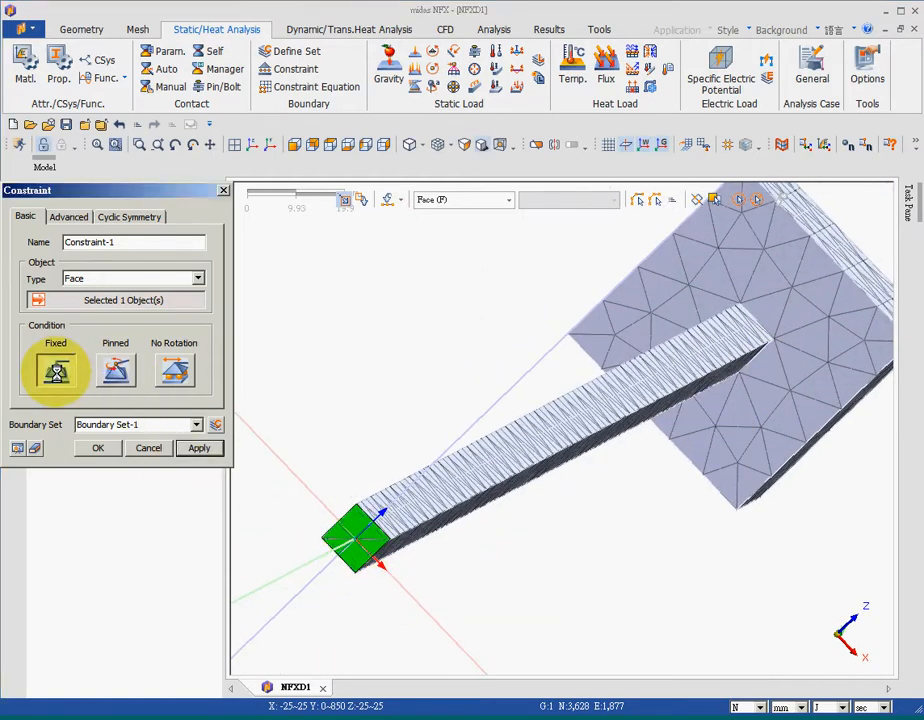
{"action": "left_click", "coordinate": [98, 448]}
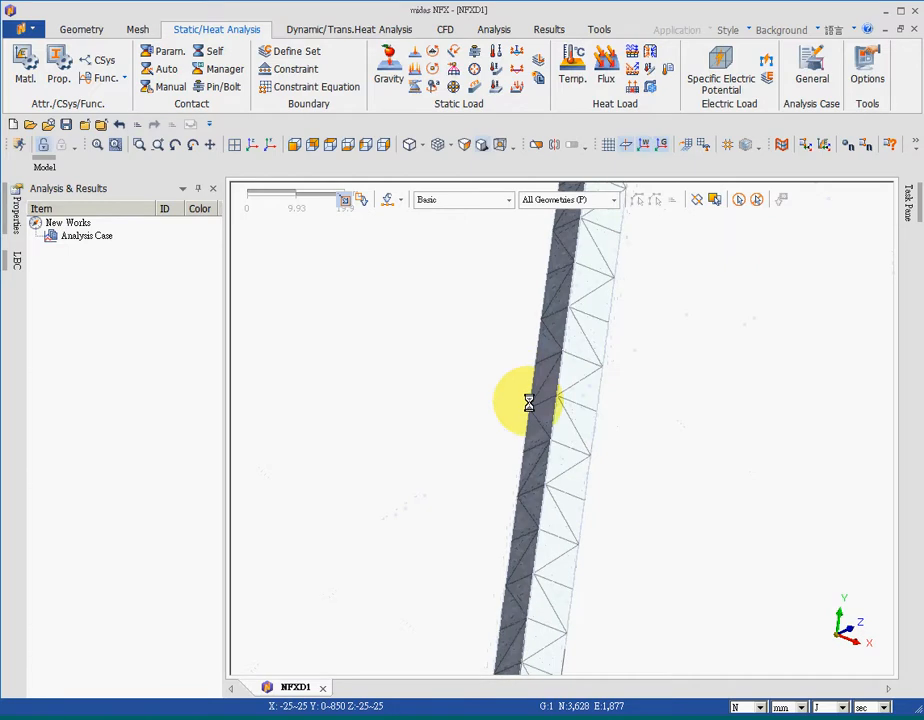
Apply a time-dependent nodal force to the block's top face, referenced to an edge, with Tx set to 1
{"action": "left_click", "coordinate": [96, 144]}
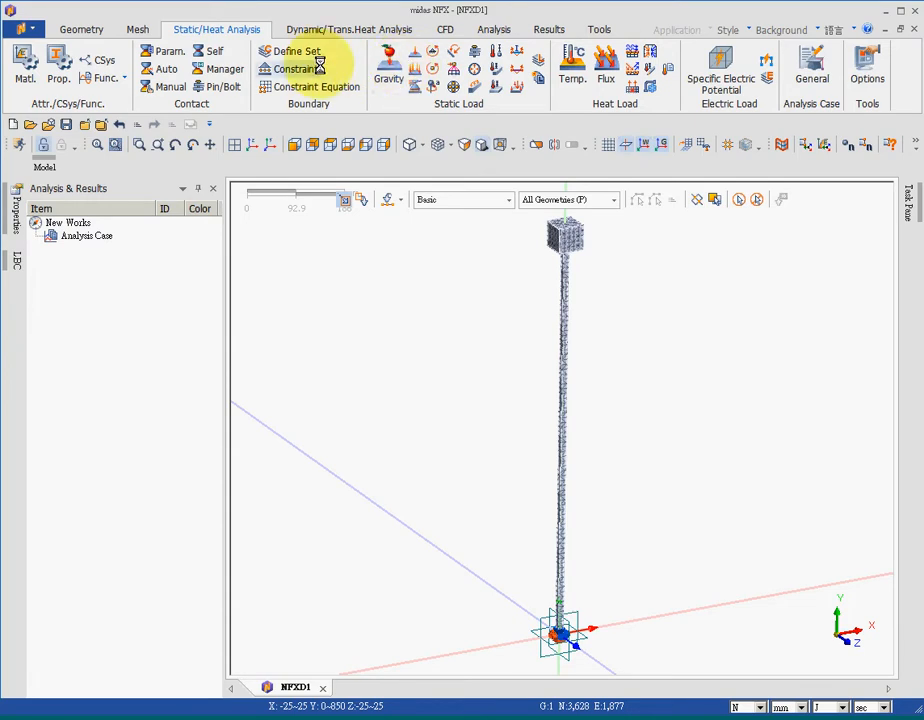
{"action": "left_click", "coordinate": [341, 29]}
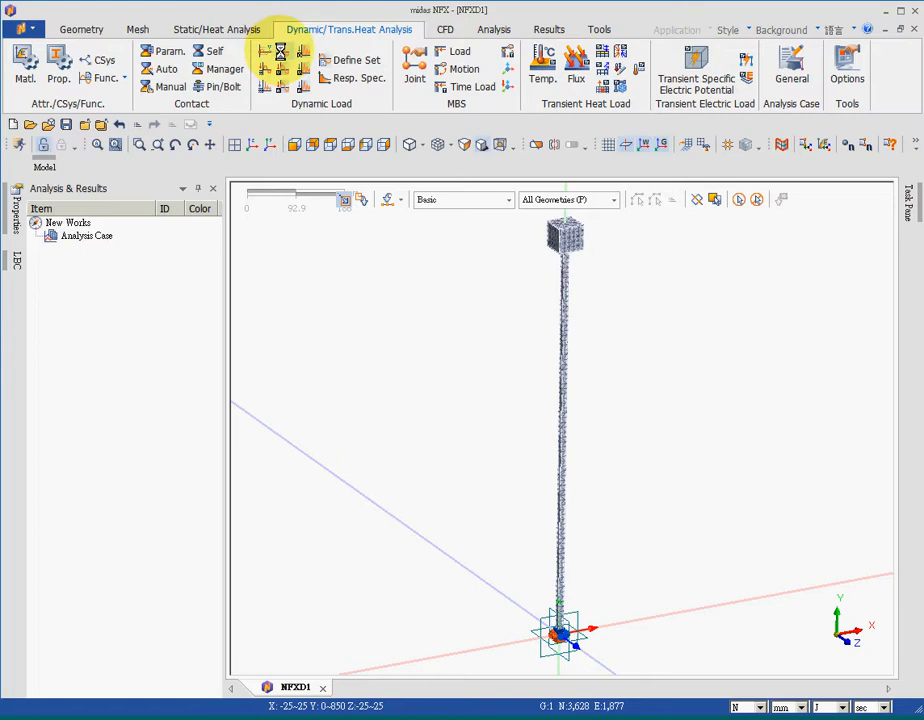
{"action": "left_click", "coordinate": [280, 50]}
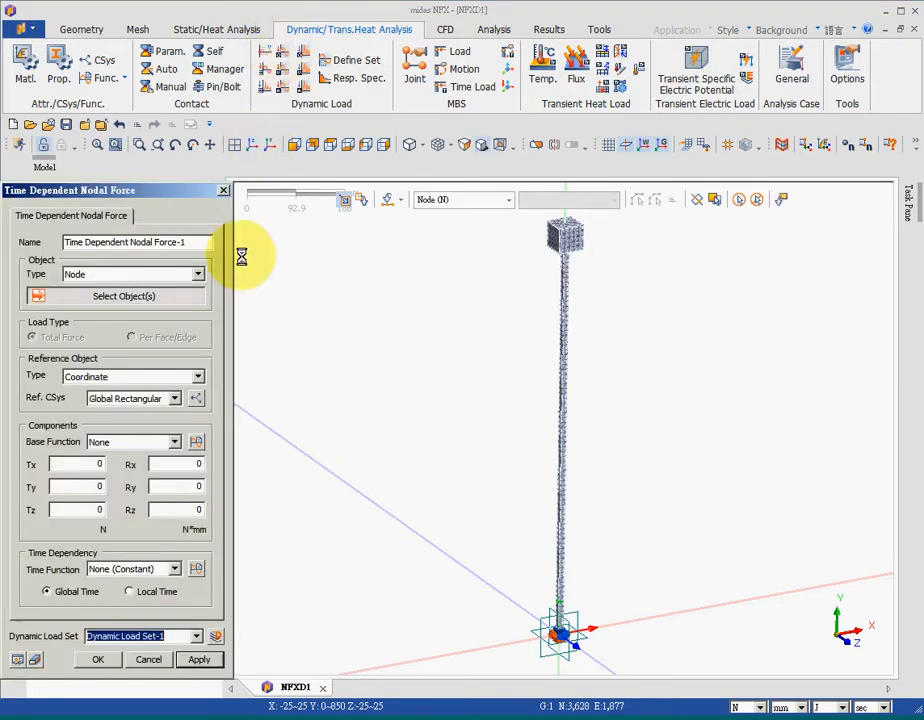
{"action": "left_click", "coordinate": [149, 274]}
{"action": "left_click", "coordinate": [134, 309]}
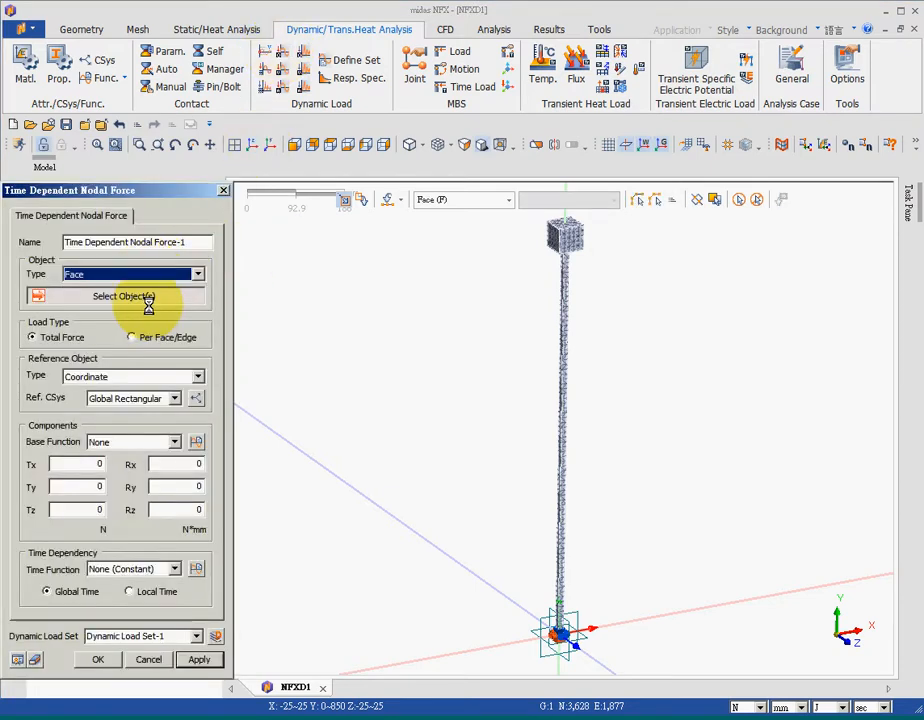
{"action": "left_click", "coordinate": [566, 236]}
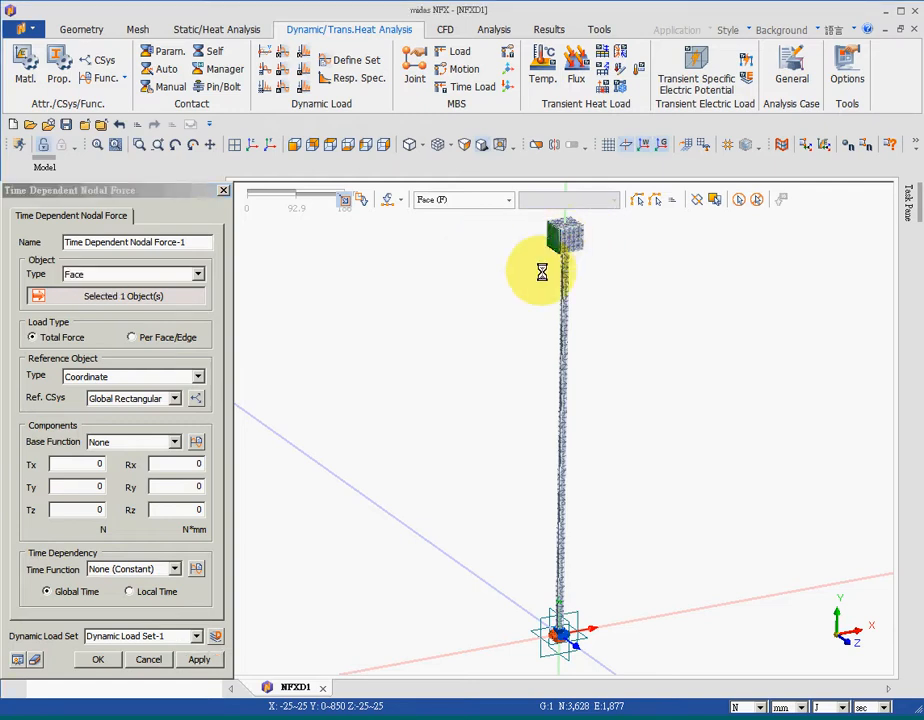
{"action": "left_click", "coordinate": [130, 377]}
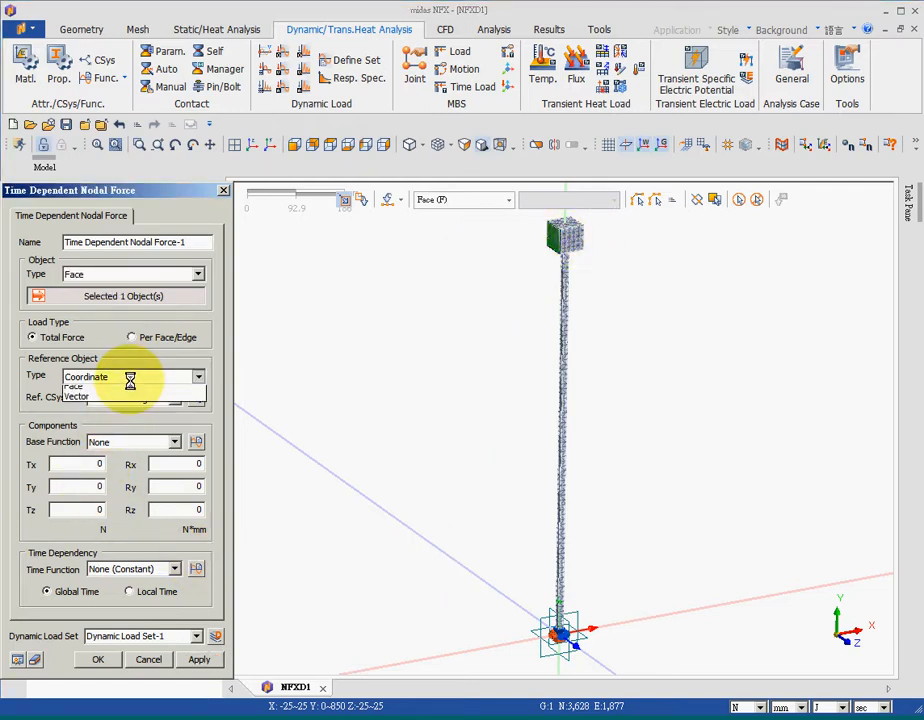
{"action": "left_click", "coordinate": [120, 402]}
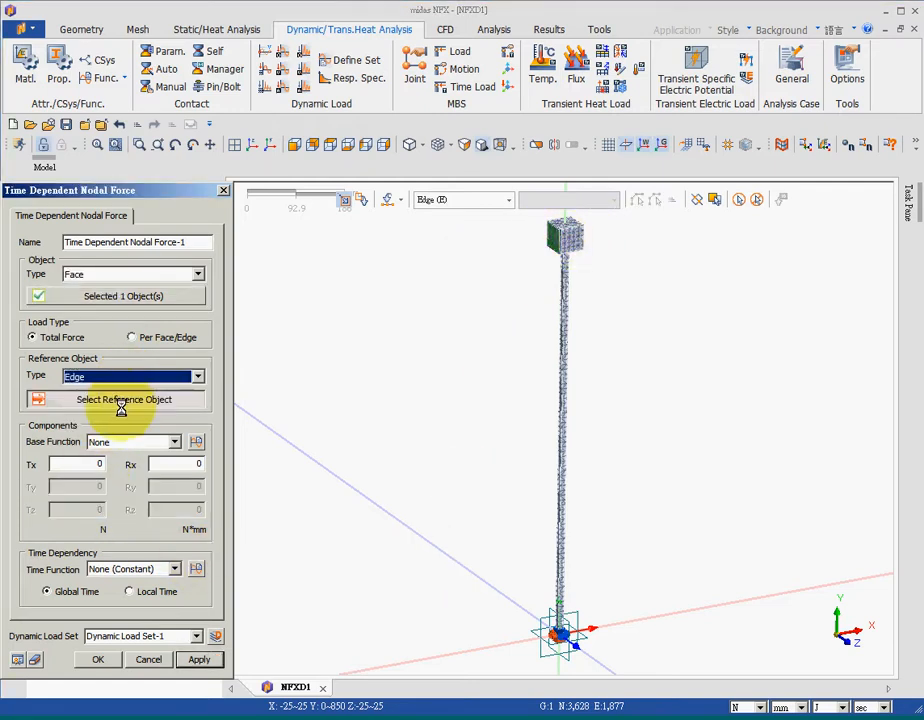
{"action": "left_click", "coordinate": [568, 232]}
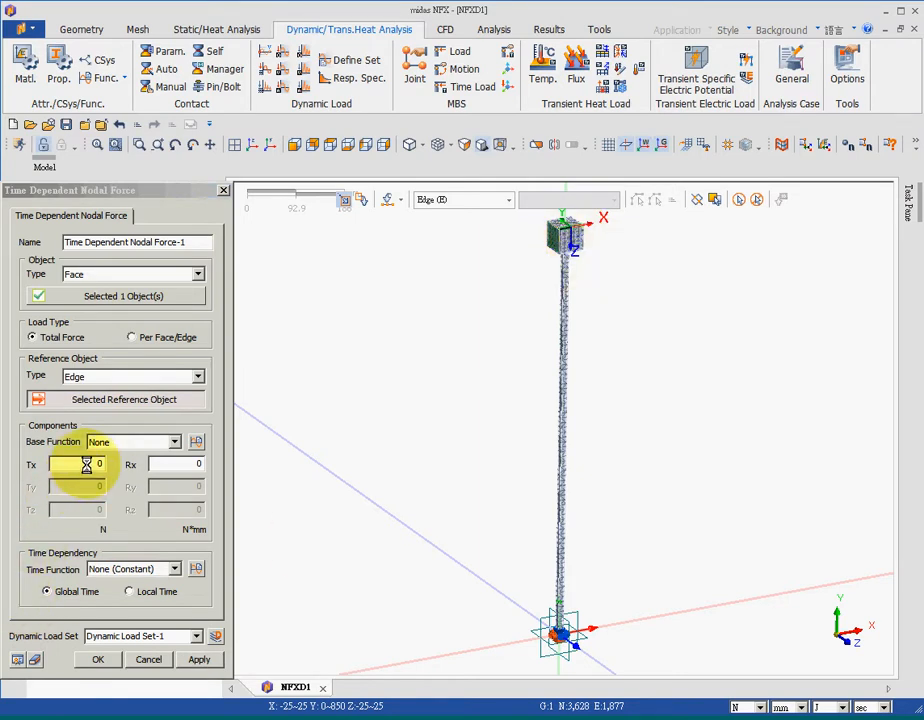
{"action": "left_click_drag", "start_coordinate": [87, 466], "coordinate": [120, 473]}
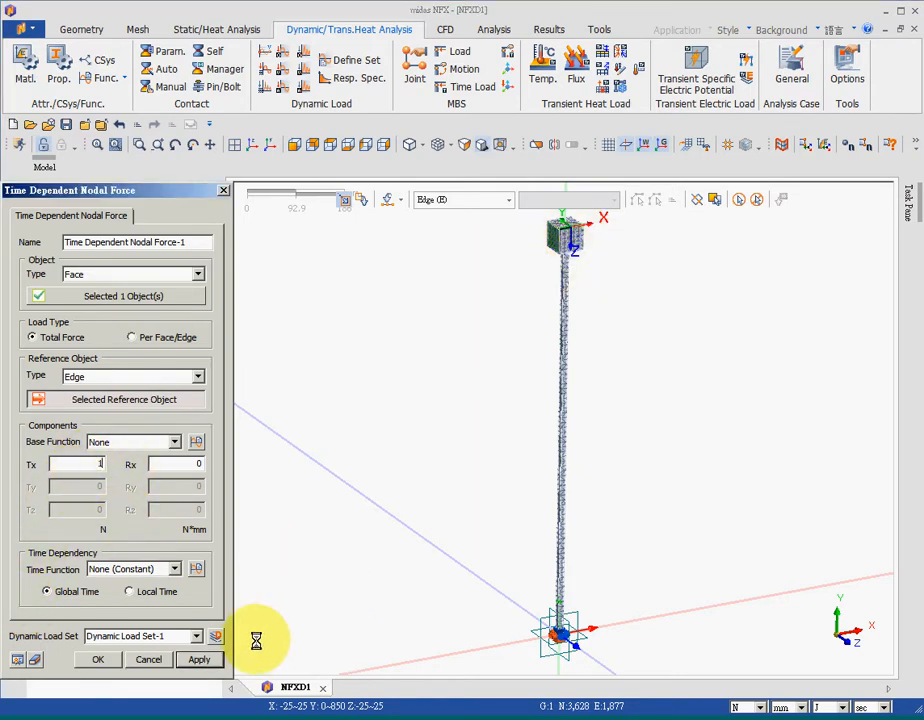
{"action": "type", "text": "1"}
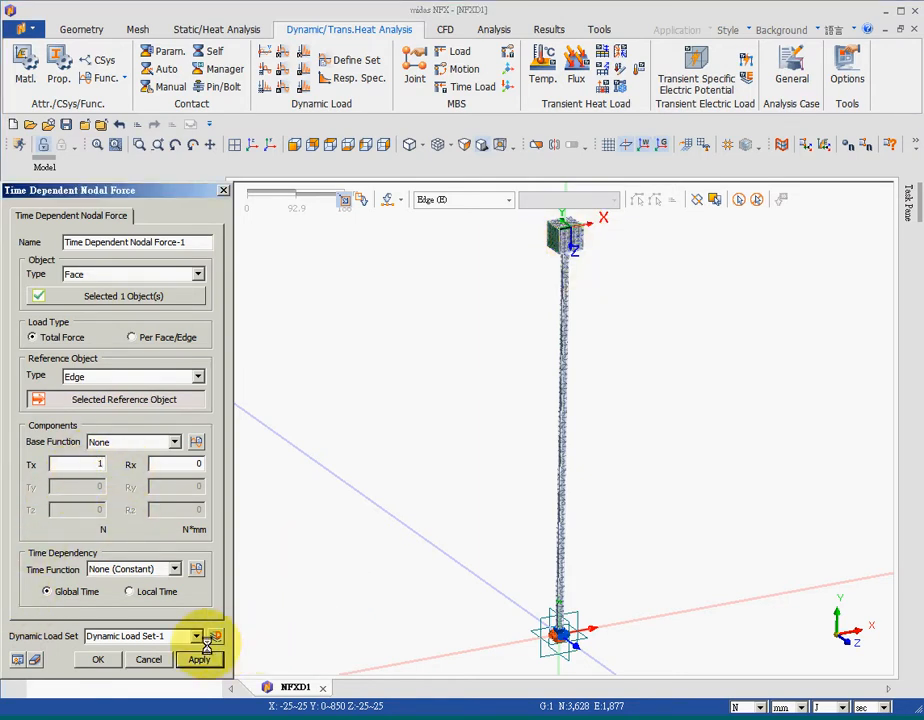
Define the force's time function holding a value of 10 briefly then dropping to 0 up to 1 s, and finish the force
{"action": "left_click", "coordinate": [198, 569]}
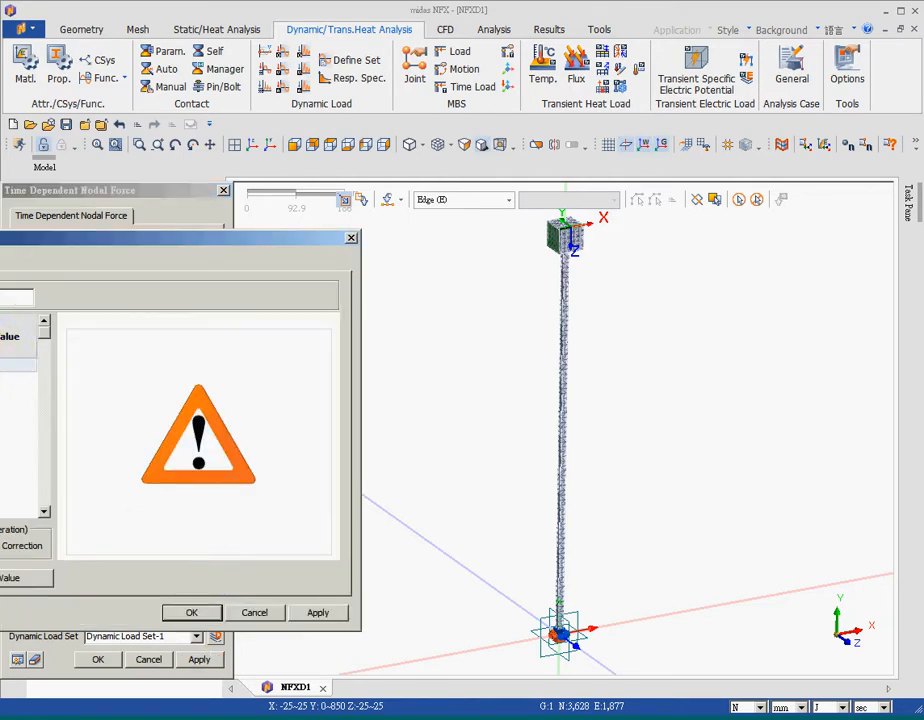
{"action": "left_click", "coordinate": [3, 370]}
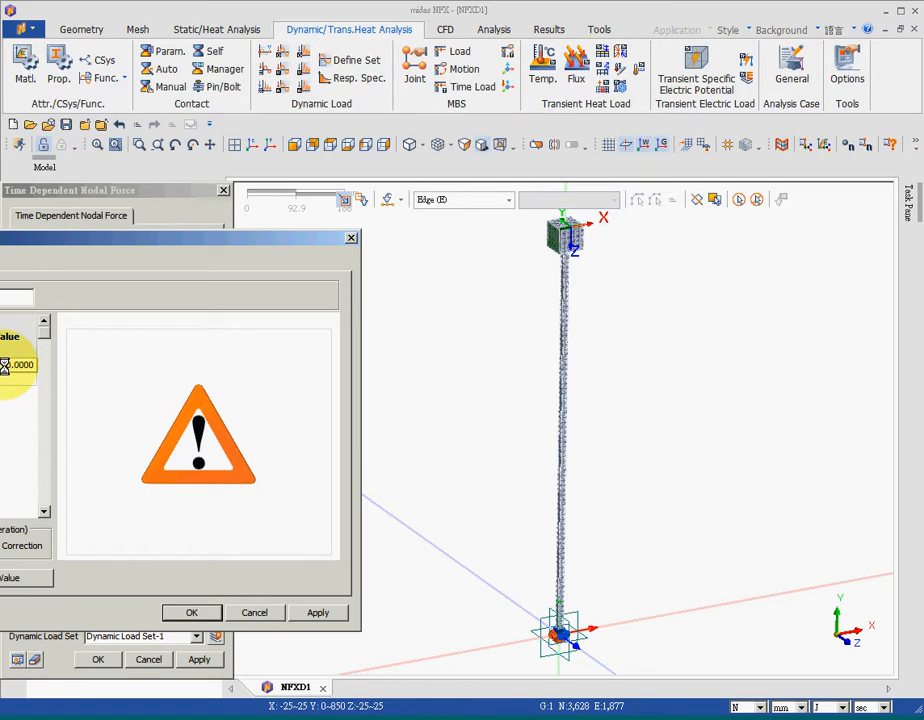
{"action": "type", "text": "10"}
{"action": "key", "text": "Return"}
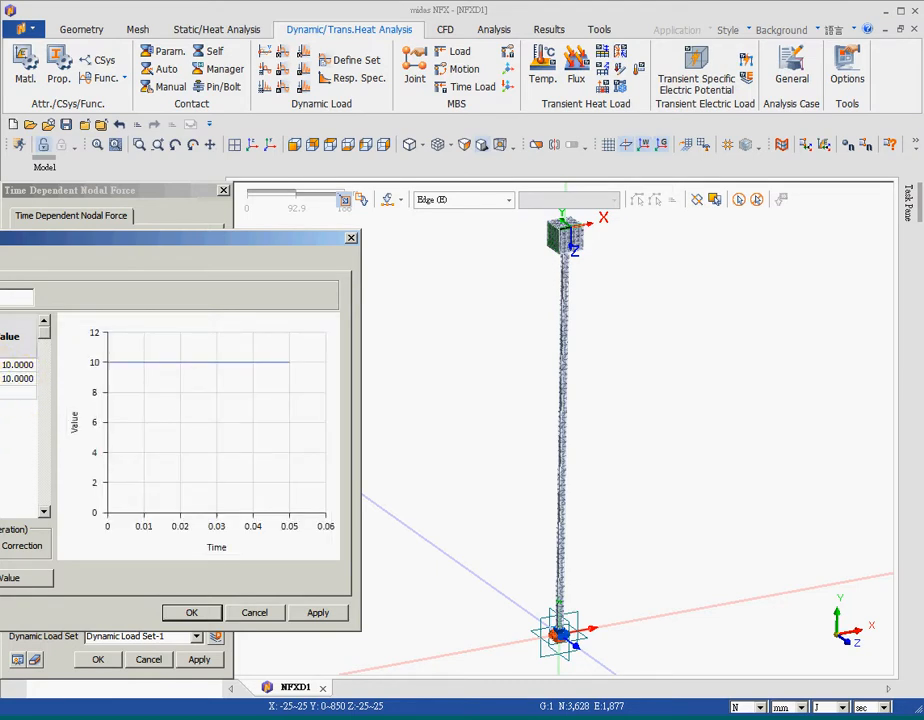
{"action": "left_click", "coordinate": [7, 380]}
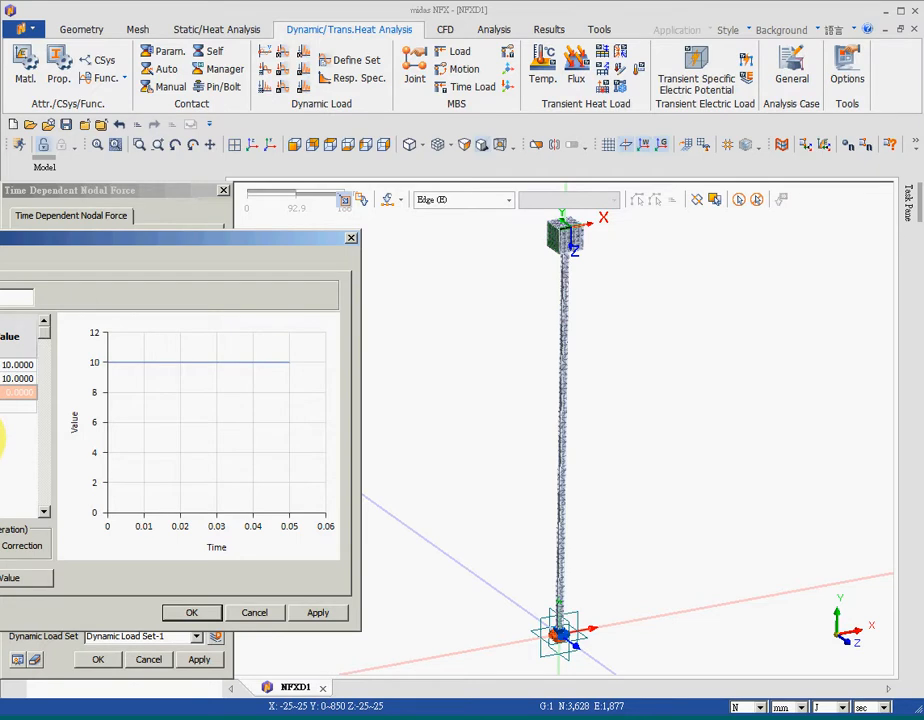
{"action": "left_click", "coordinate": [16, 398]}
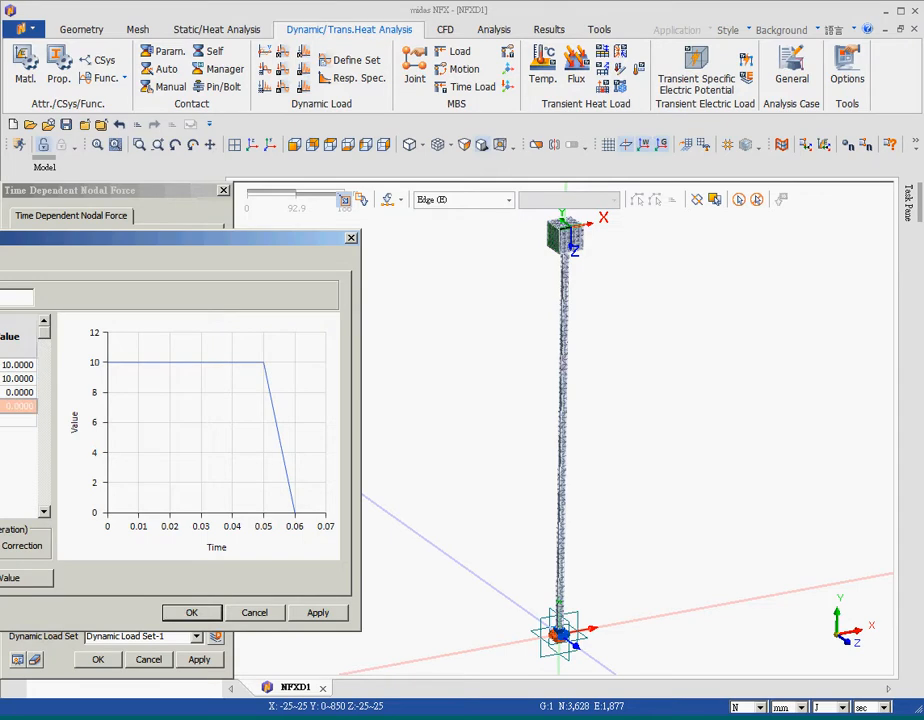
{"action": "left_click", "coordinate": [3, 465]}
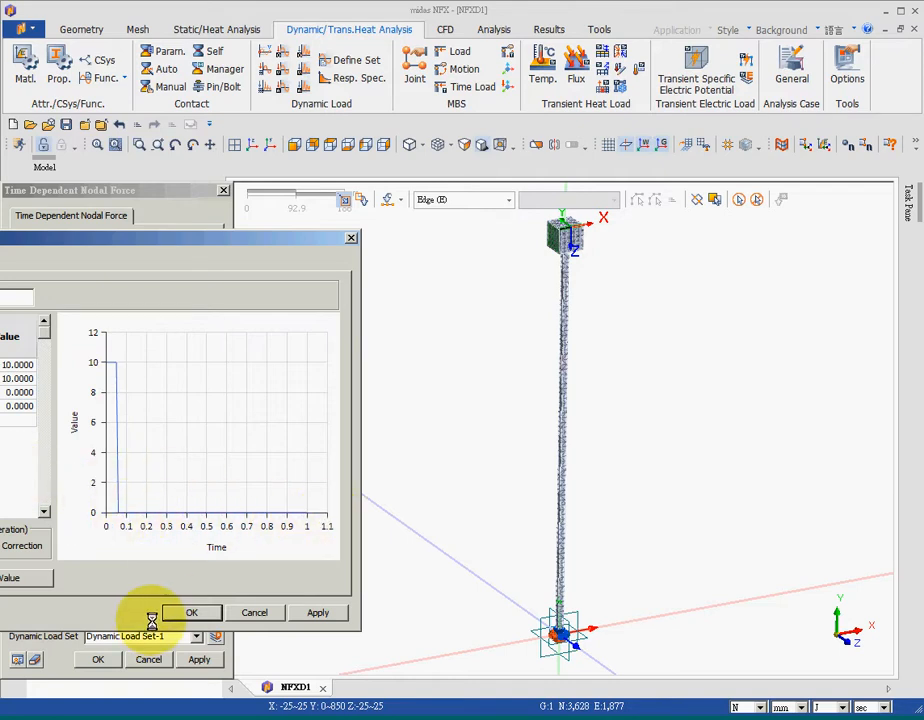
{"action": "left_click", "coordinate": [187, 612]}
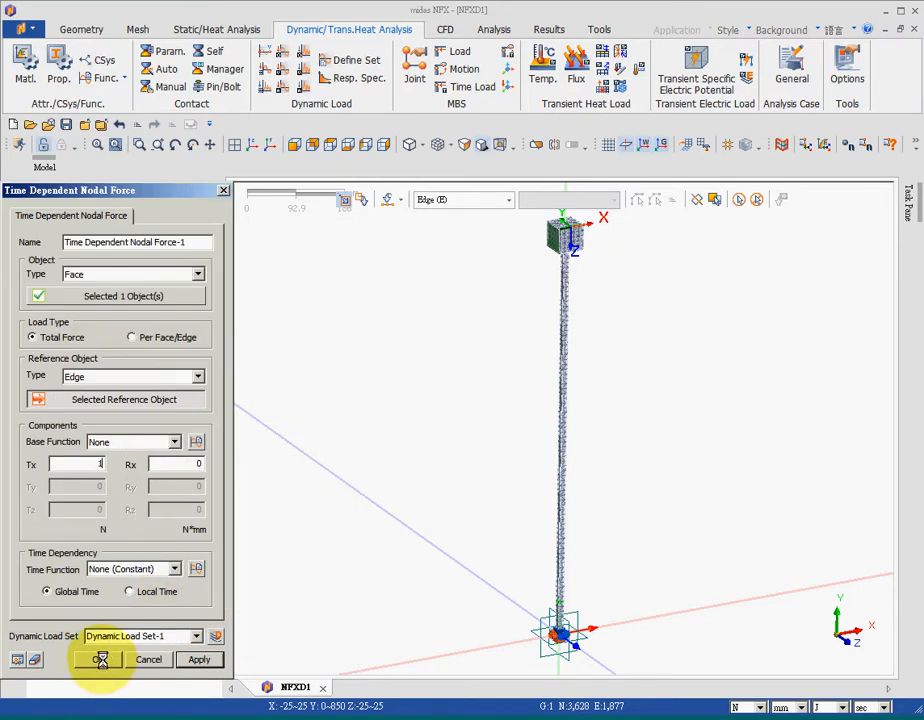
{"action": "left_click", "coordinate": [100, 659]}
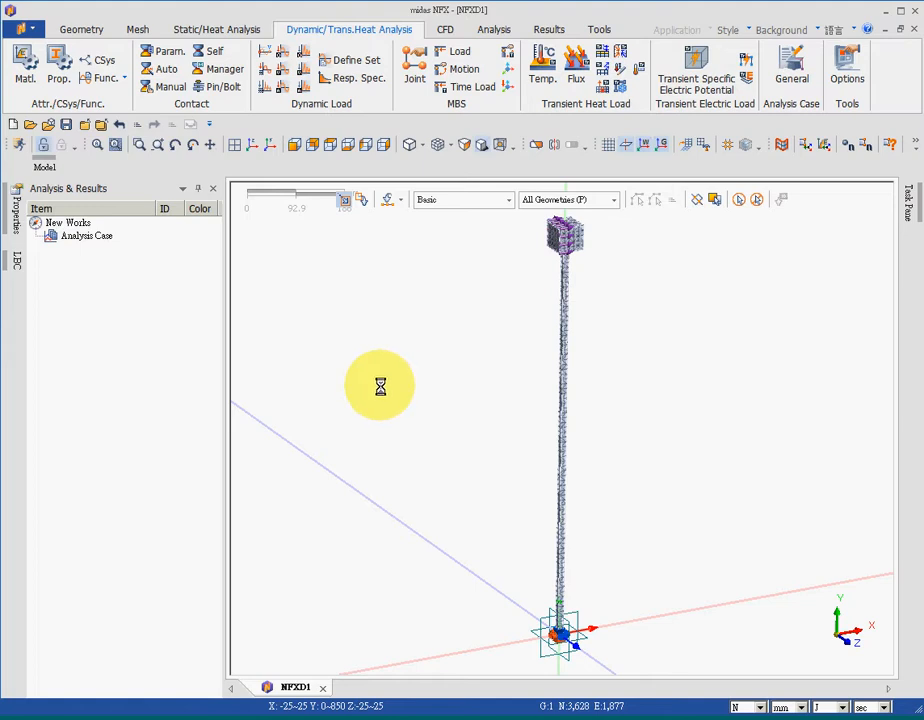
Add an analysis case titled 007 with the Modal Transient Response solution type
{"action": "right_click", "coordinate": [71, 240]}
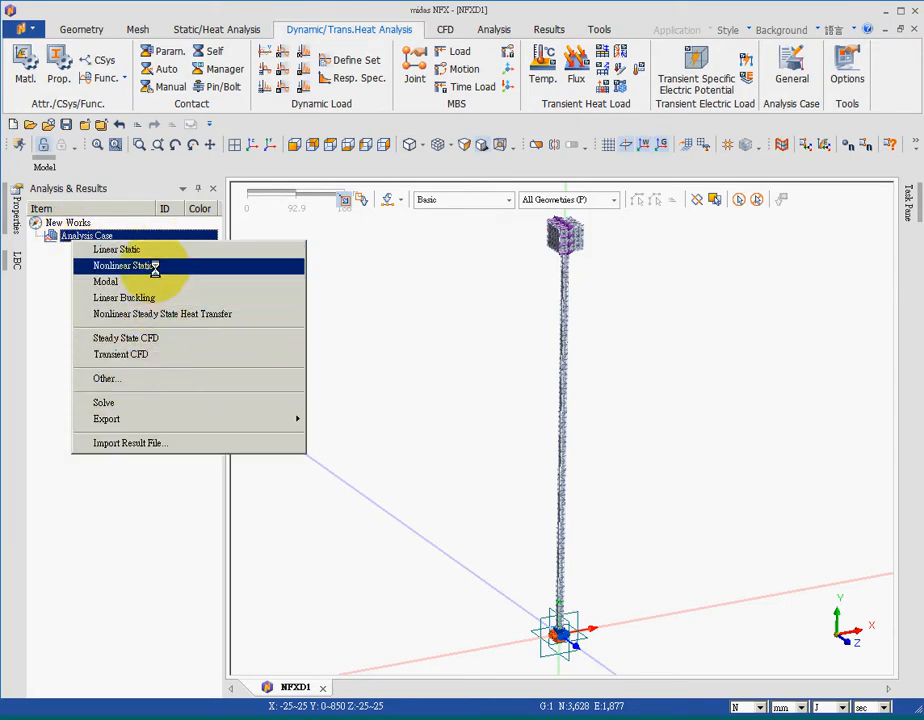
{"action": "left_click", "coordinate": [103, 379]}
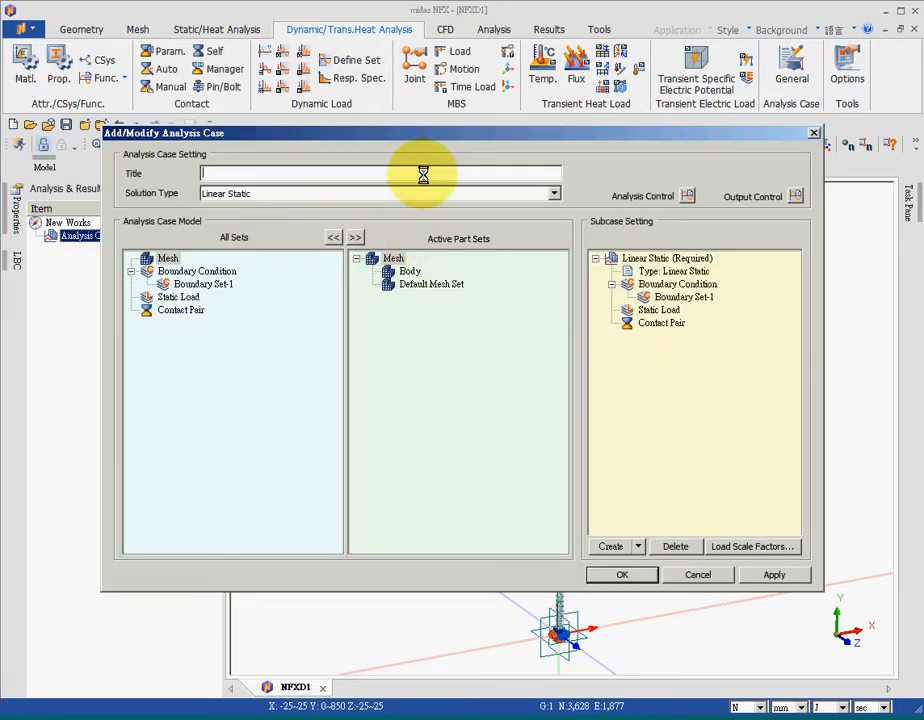
{"action": "type", "text": "007"}
{"action": "left_click", "coordinate": [452, 194]}
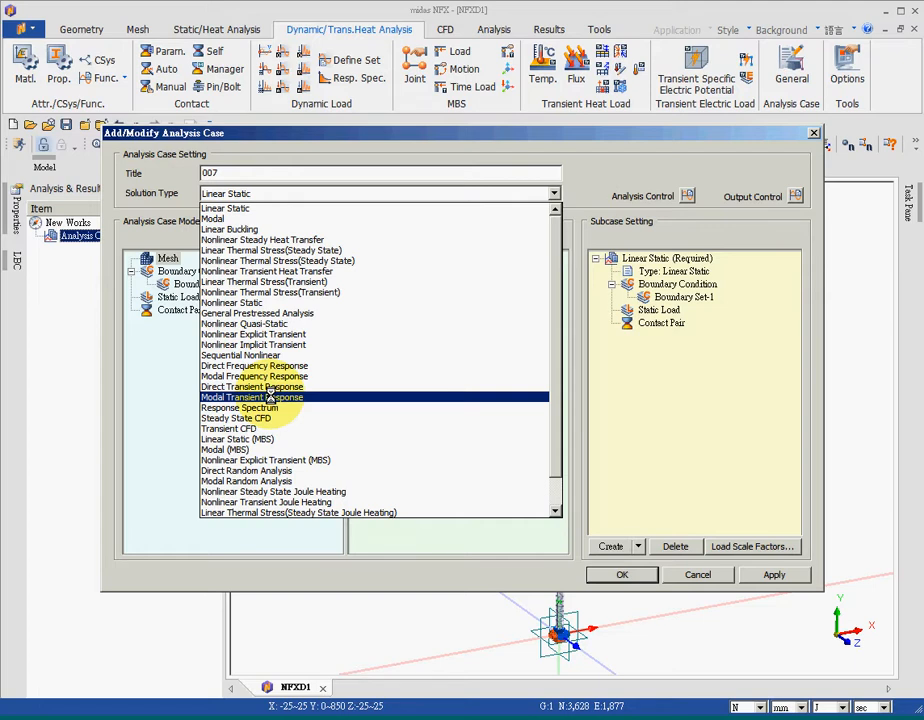
{"action": "left_click", "coordinate": [270, 396]}
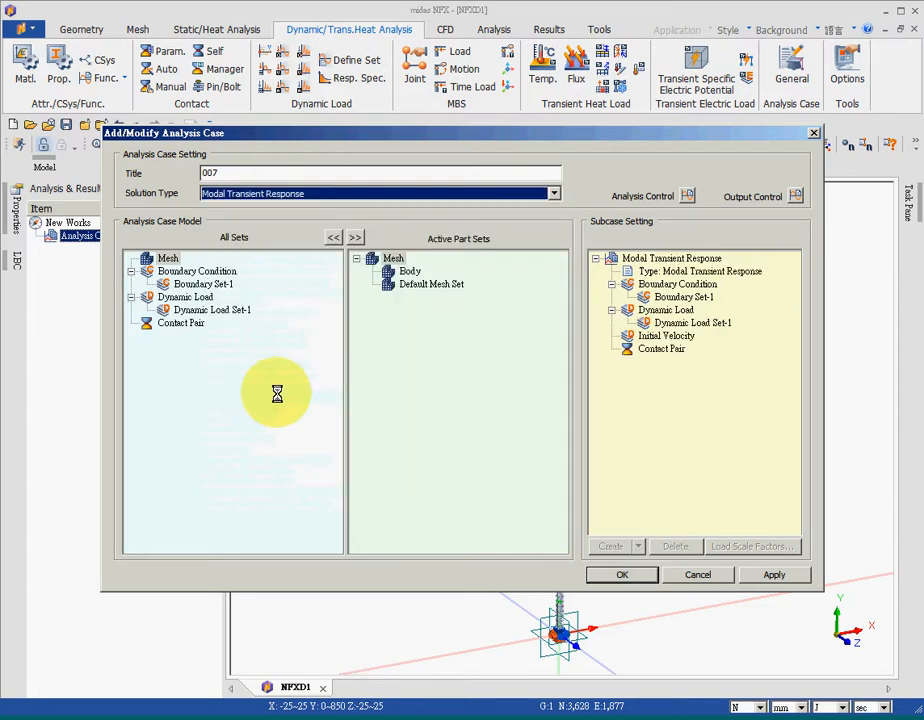
{"action": "left_click", "coordinate": [668, 272]}
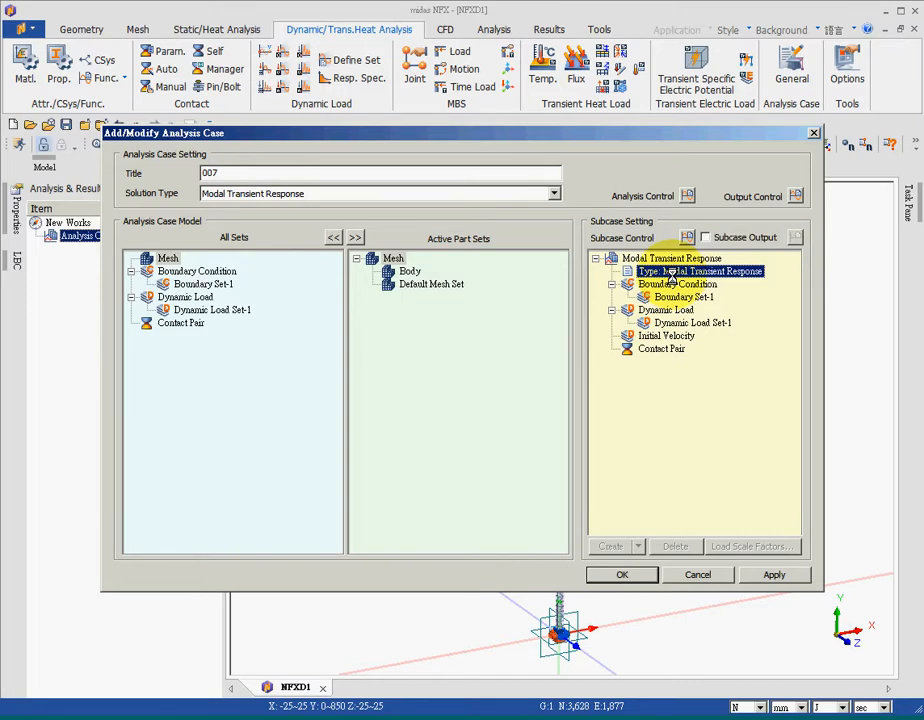
{"action": "left_click", "coordinate": [687, 195]}
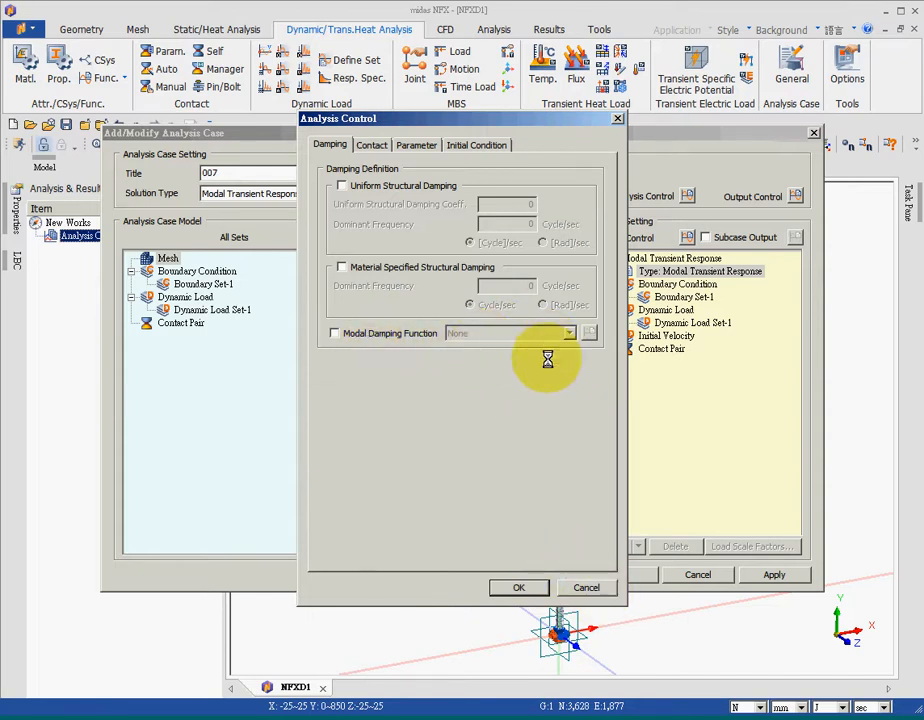
{"action": "left_click", "coordinate": [585, 588]}
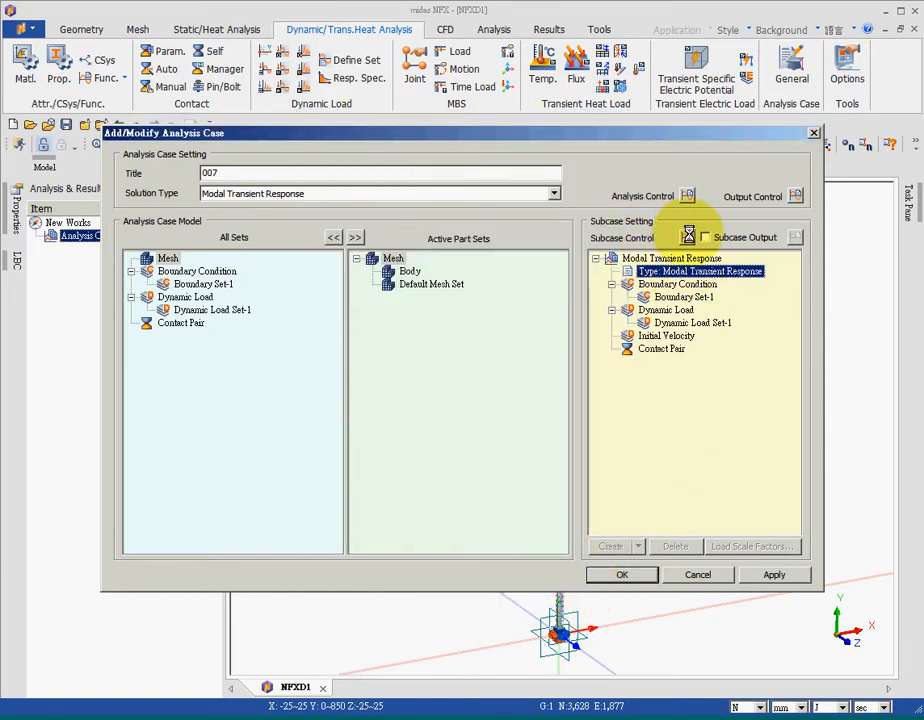
Define a time step named 007 with 1 s duration and 100 time steps in the subcase control, and confirm the analysis case
{"action": "left_click", "coordinate": [687, 237]}
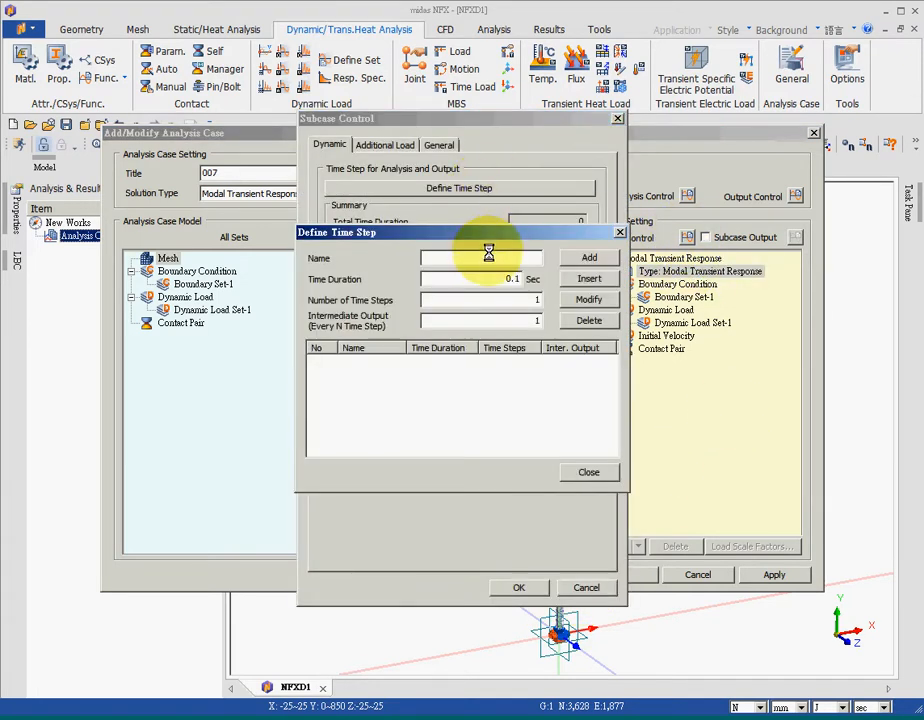
{"action": "left_click", "coordinate": [488, 260]}
{"action": "type", "text": "007"}
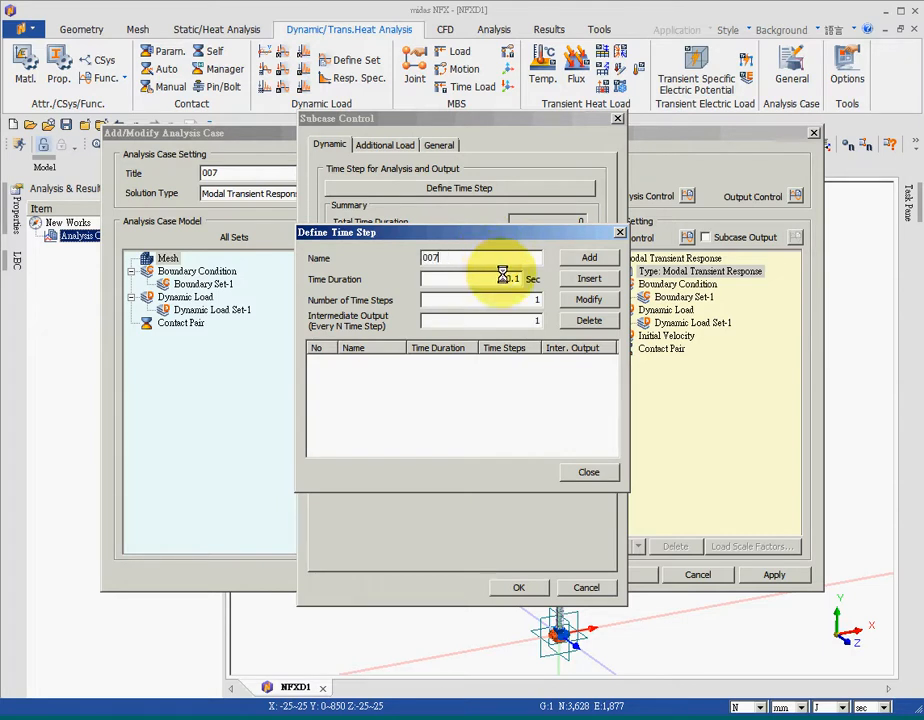
{"action": "left_click_drag", "start_coordinate": [502, 275], "coordinate": [553, 302]}
{"action": "type", "text": "1"}
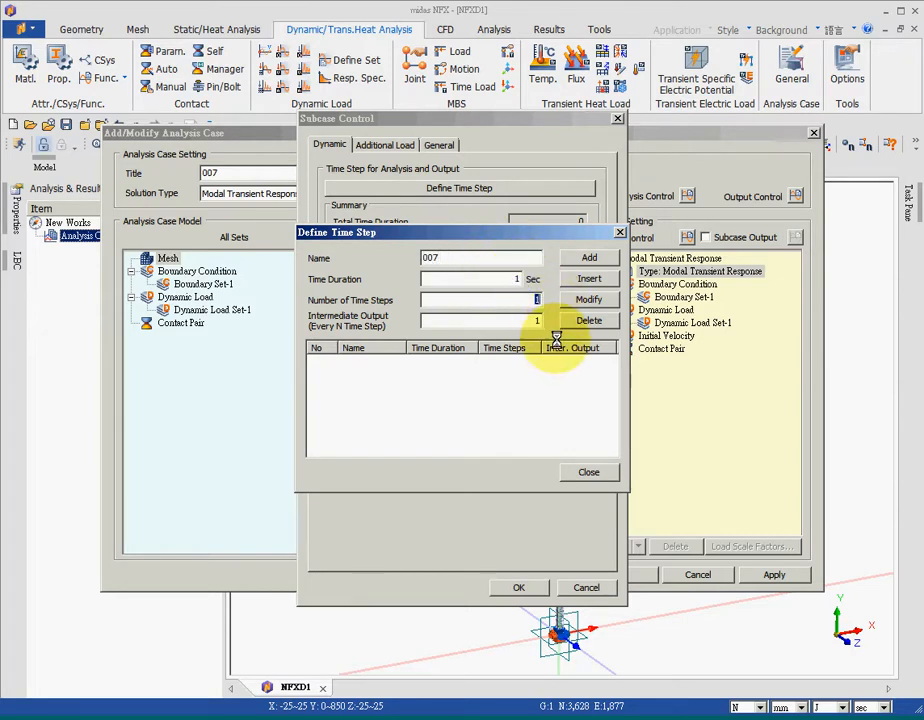
{"action": "type", "text": "100"}
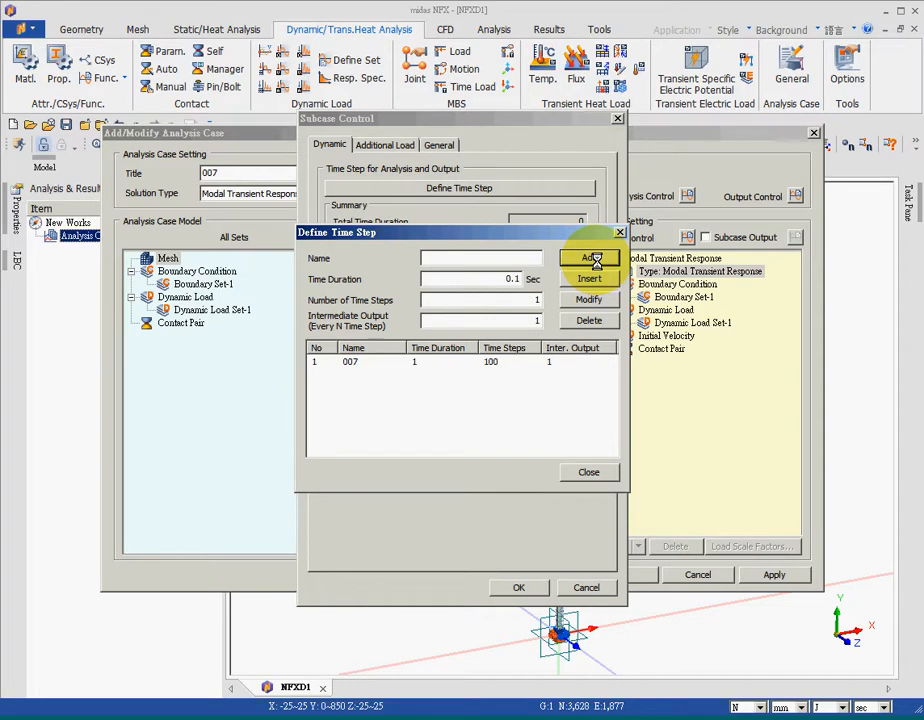
{"action": "left_click", "coordinate": [374, 362]}
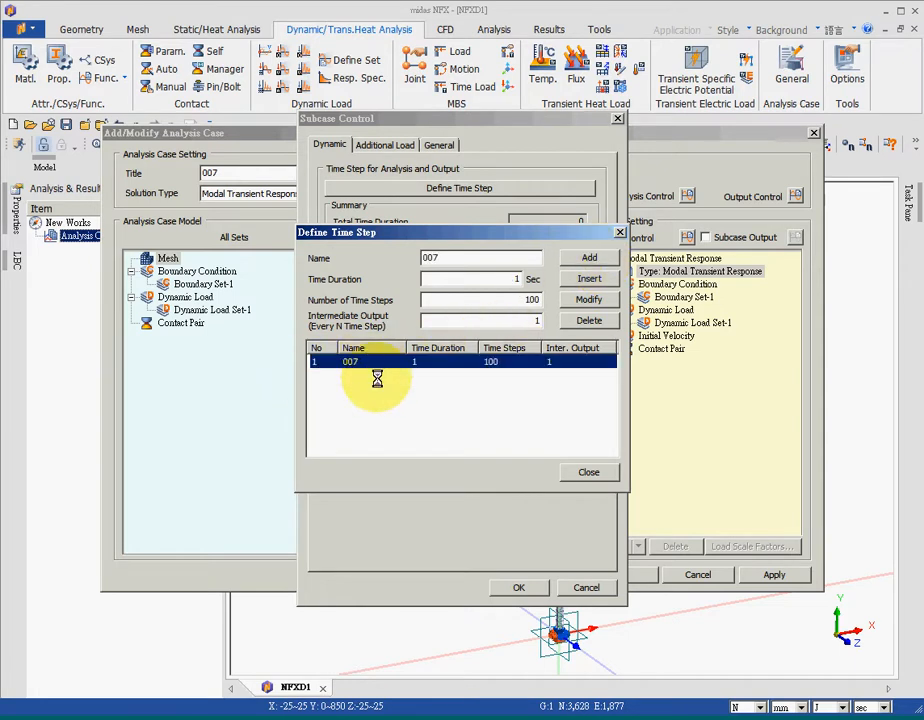
{"action": "left_click", "coordinate": [587, 470]}
{"action": "left_click", "coordinate": [520, 588]}
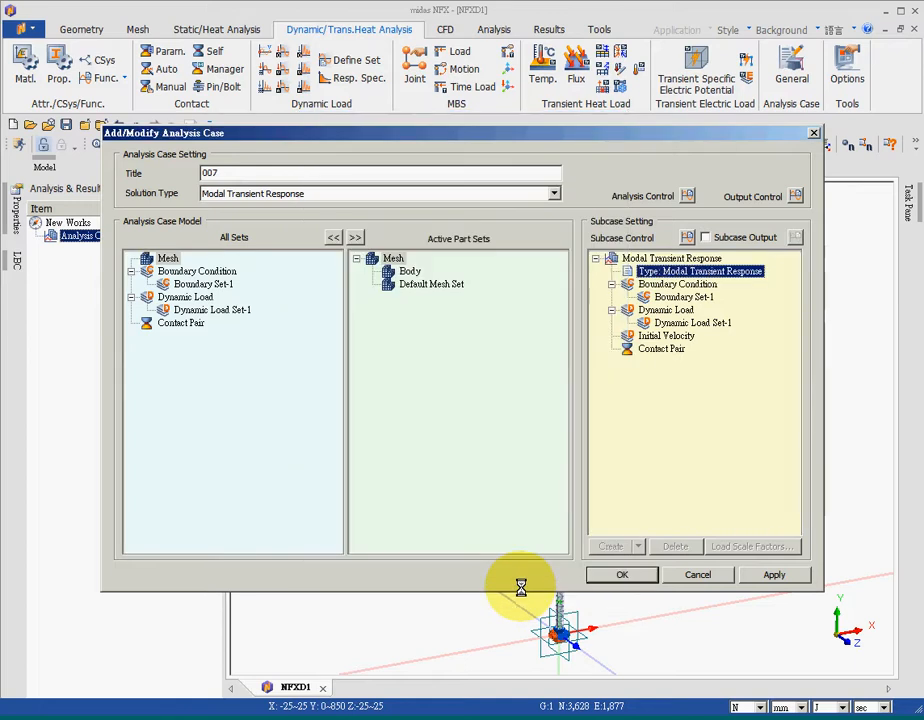
{"action": "left_click", "coordinate": [628, 576]}
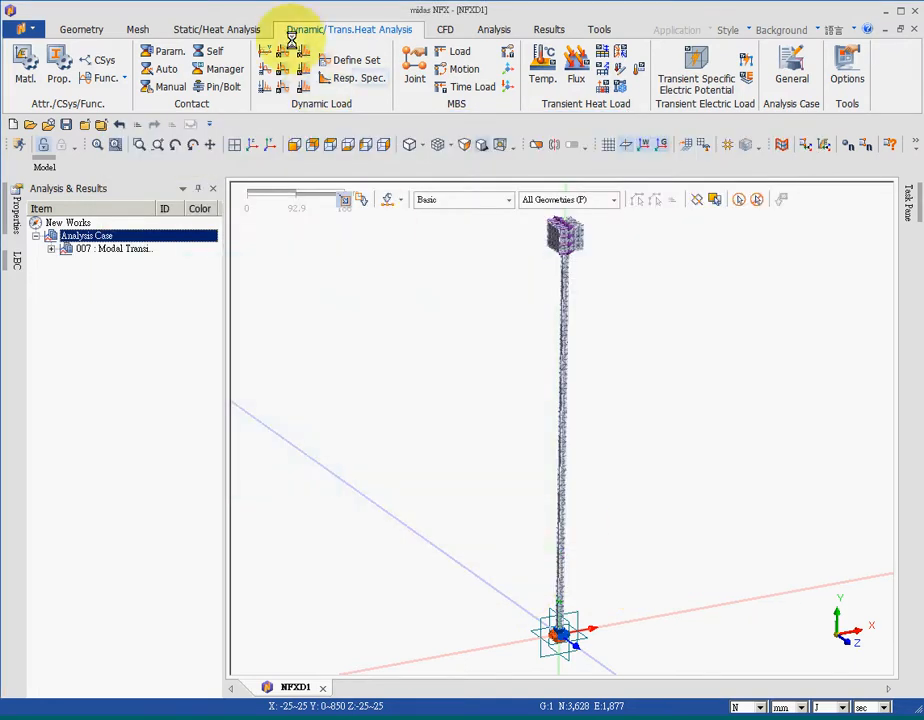
Run the analysis for case 007, saving the model file as NFXD1 when asked
{"action": "left_click", "coordinate": [493, 32]}
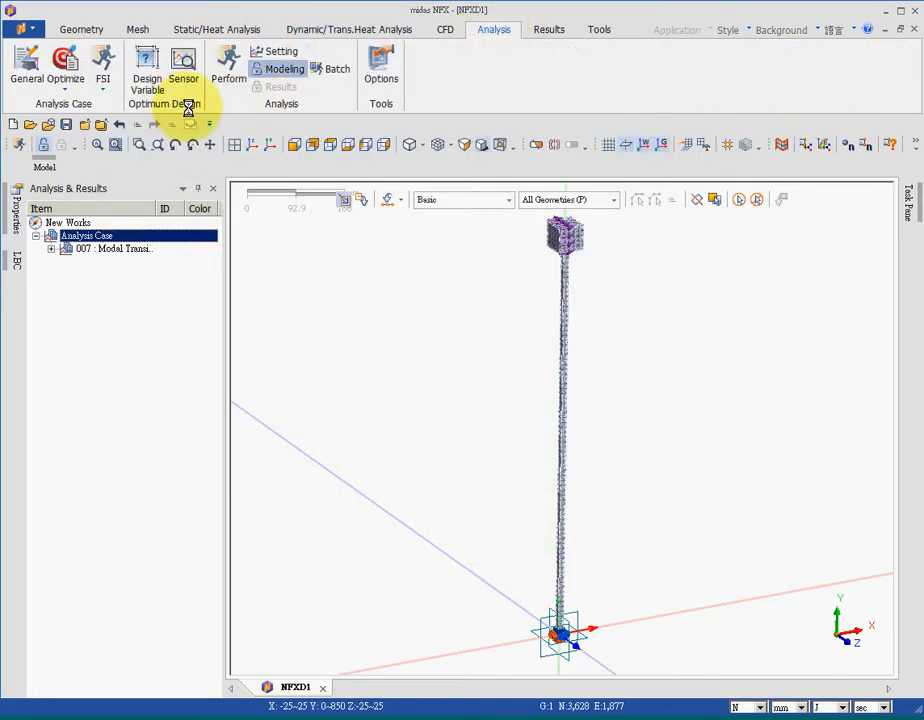
{"action": "left_click", "coordinate": [229, 76]}
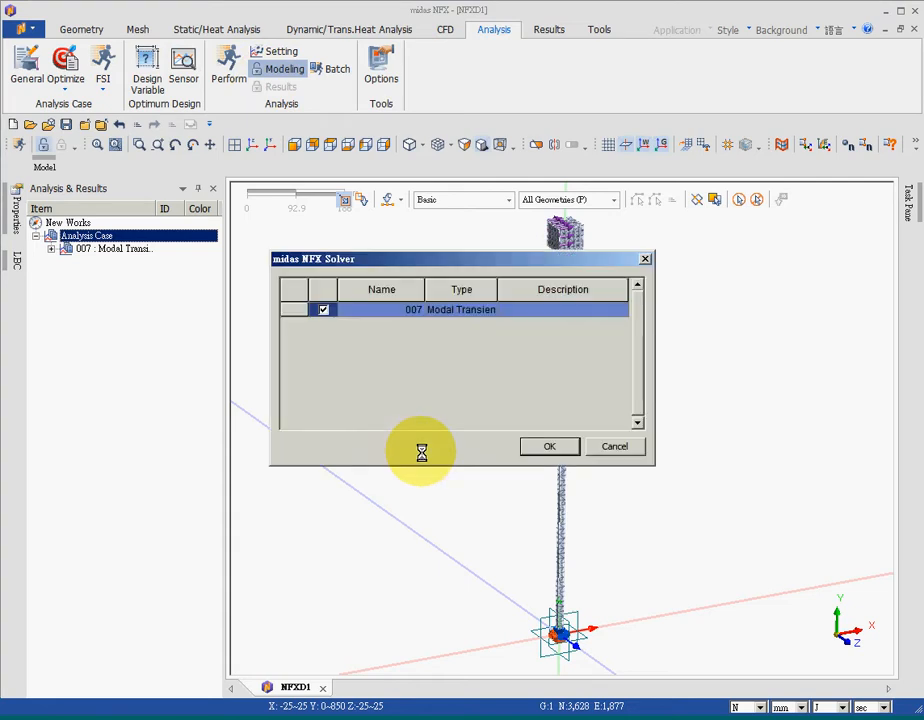
{"action": "left_click", "coordinate": [542, 444]}
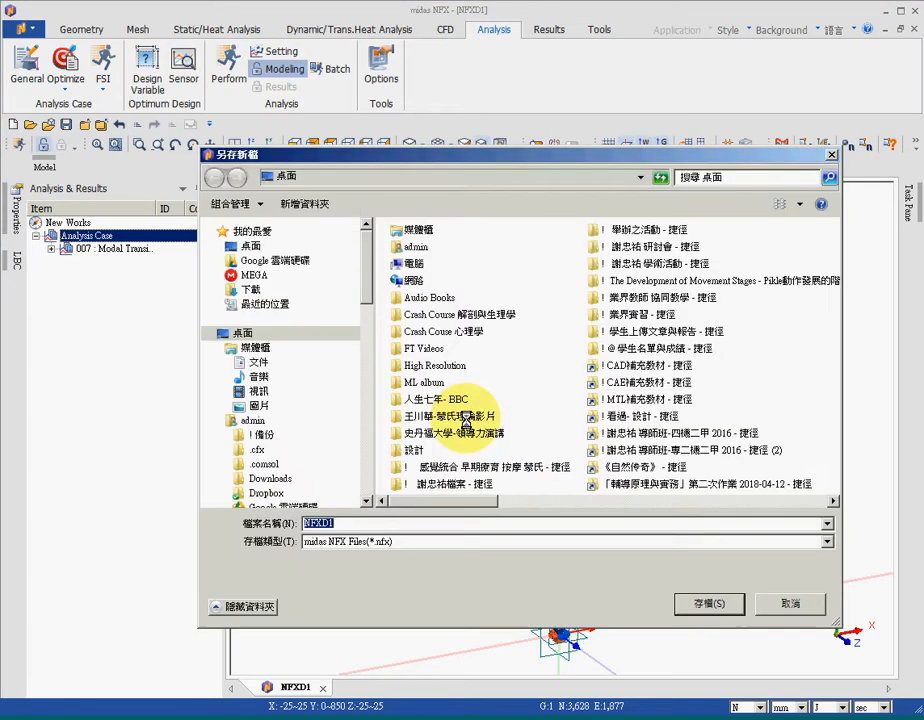
{"action": "left_click", "coordinate": [710, 602]}
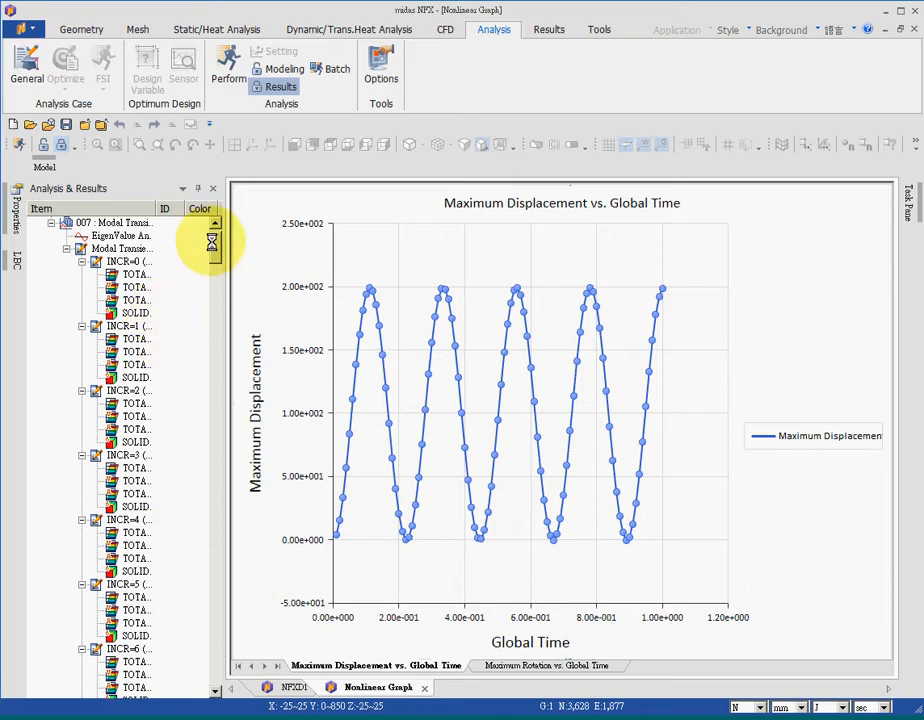
Show the total displacement contour of the final increment INCR=100 in the model view and play its deformation animation
{"action": "left_click_drag", "start_coordinate": [212, 242], "coordinate": [243, 670]}
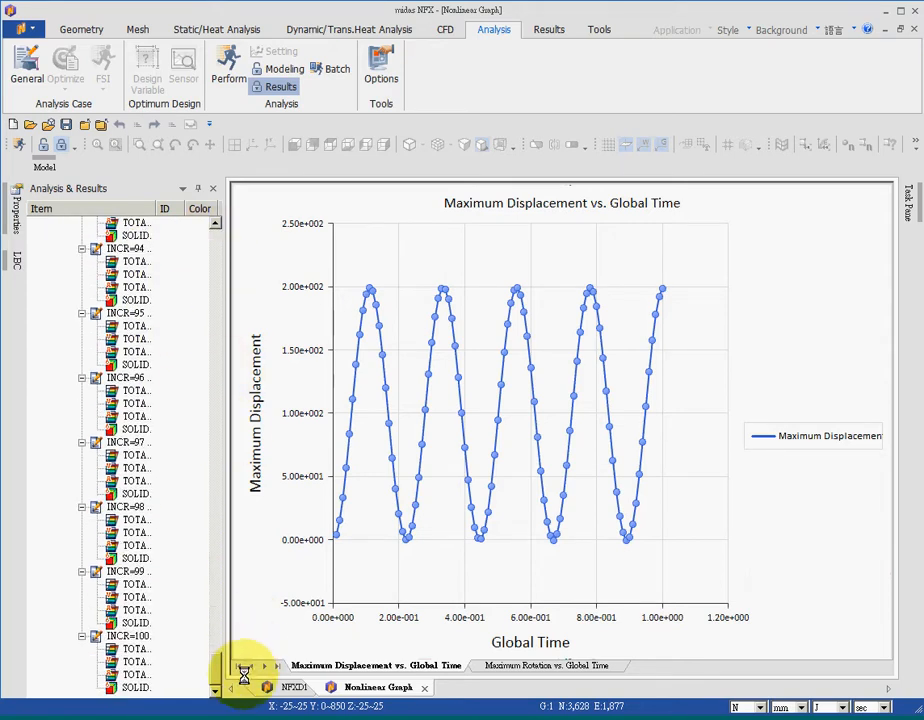
{"action": "left_click", "coordinate": [133, 649]}
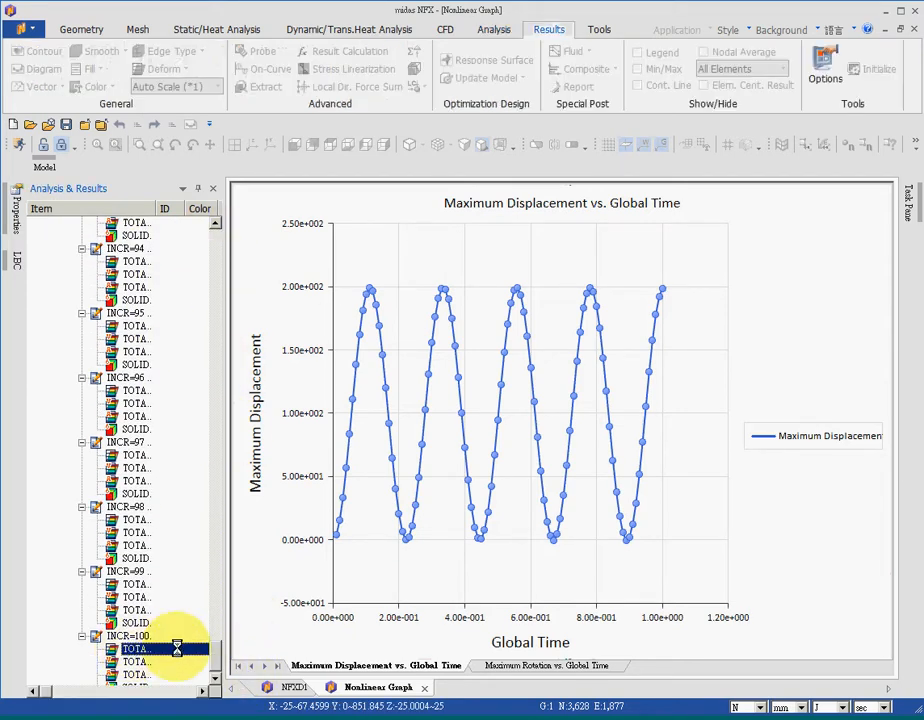
{"action": "left_click", "coordinate": [293, 687]}
{"action": "left_click", "coordinate": [245, 665]}
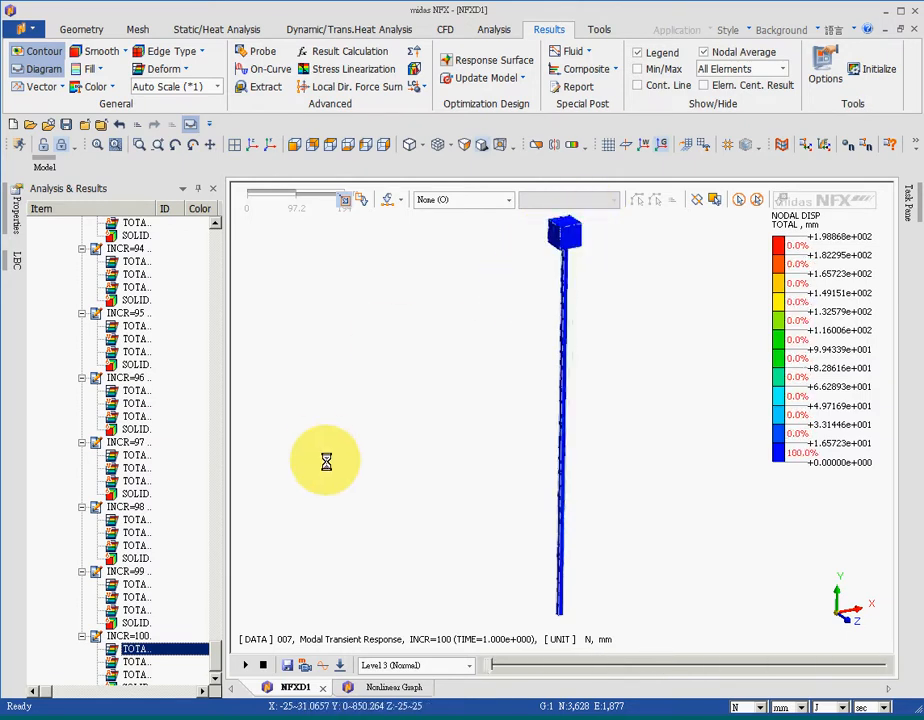
{"action": "left_click", "coordinate": [264, 664]}
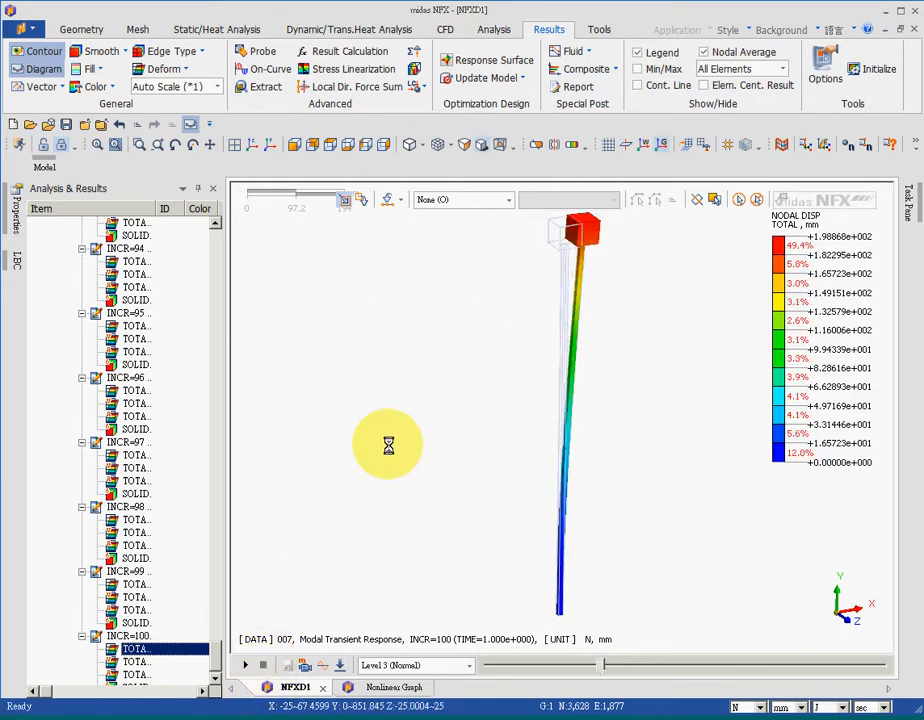
Probe a node on the block's top corner and extract a Displacements TOTAL TRANSLATION table for node 3592 over all steps
{"action": "left_click", "coordinate": [264, 50]}
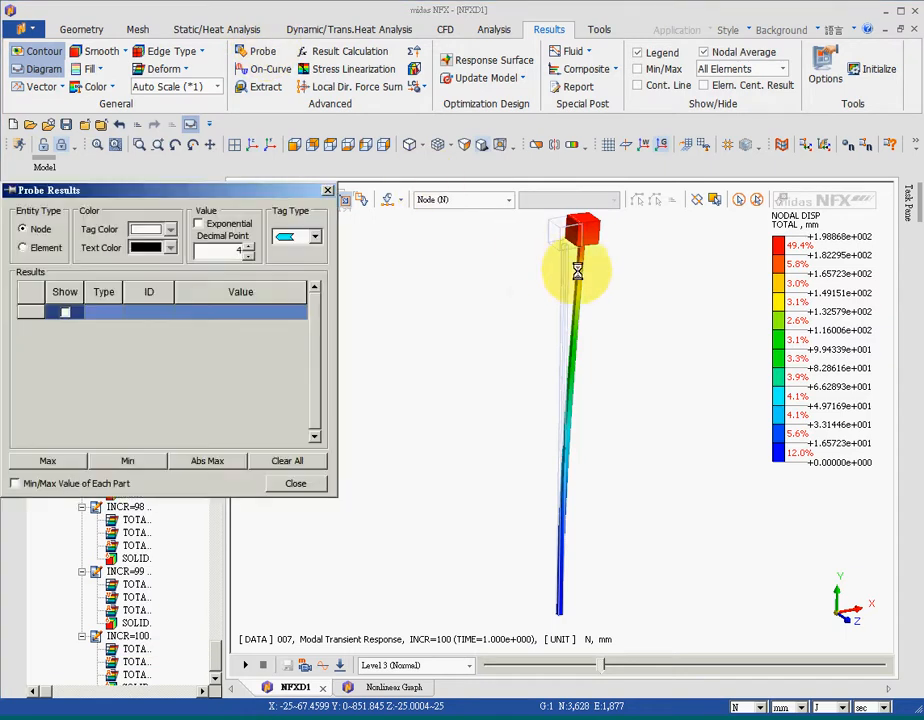
{"action": "left_click", "coordinate": [580, 229]}
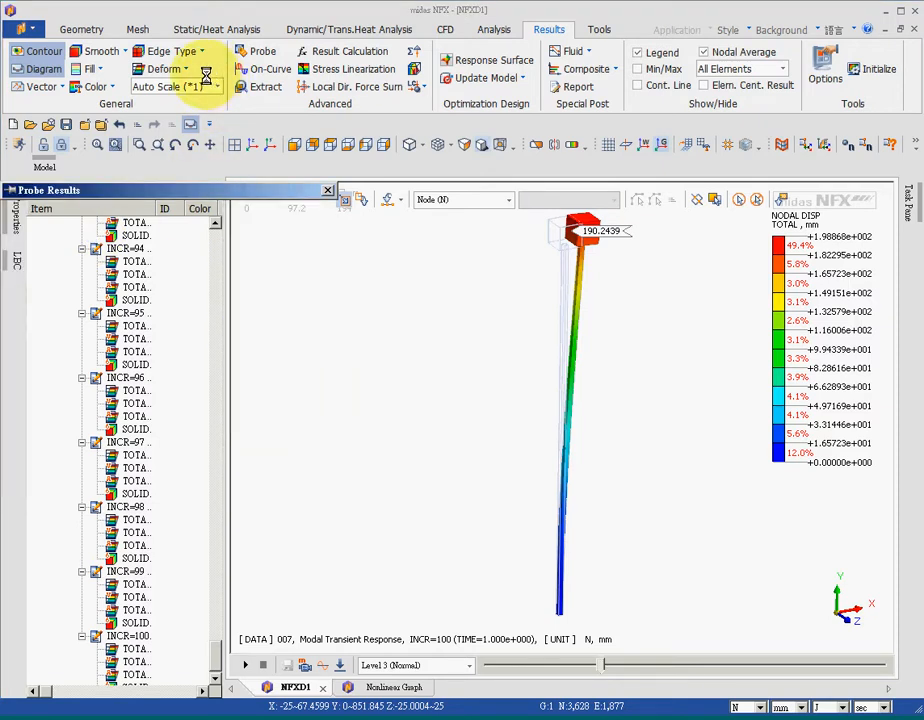
{"action": "left_click", "coordinate": [260, 88]}
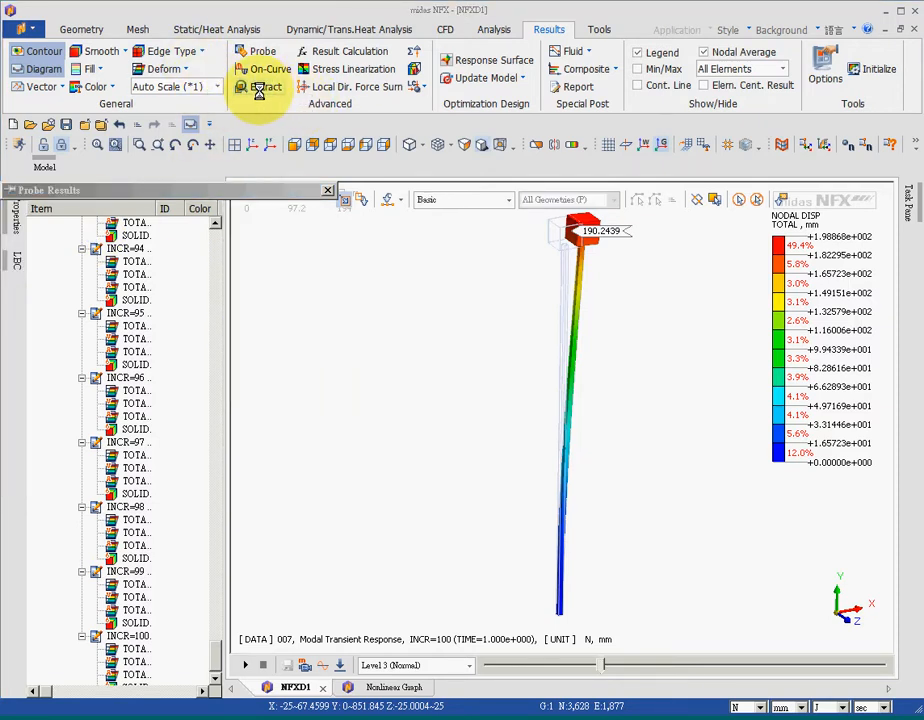
{"action": "left_click", "coordinate": [163, 255]}
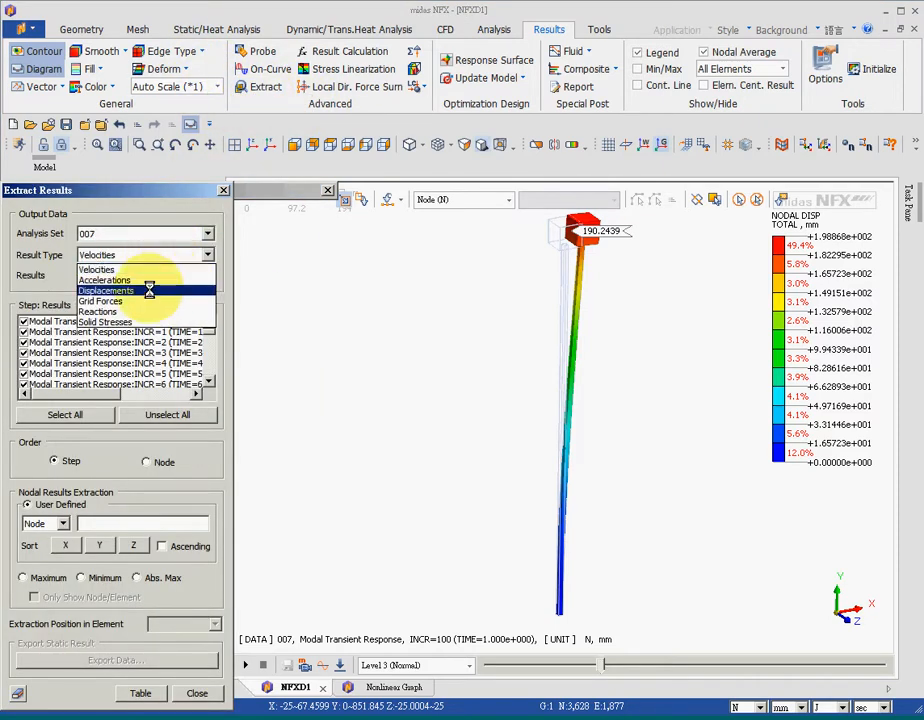
{"action": "left_click", "coordinate": [149, 290]}
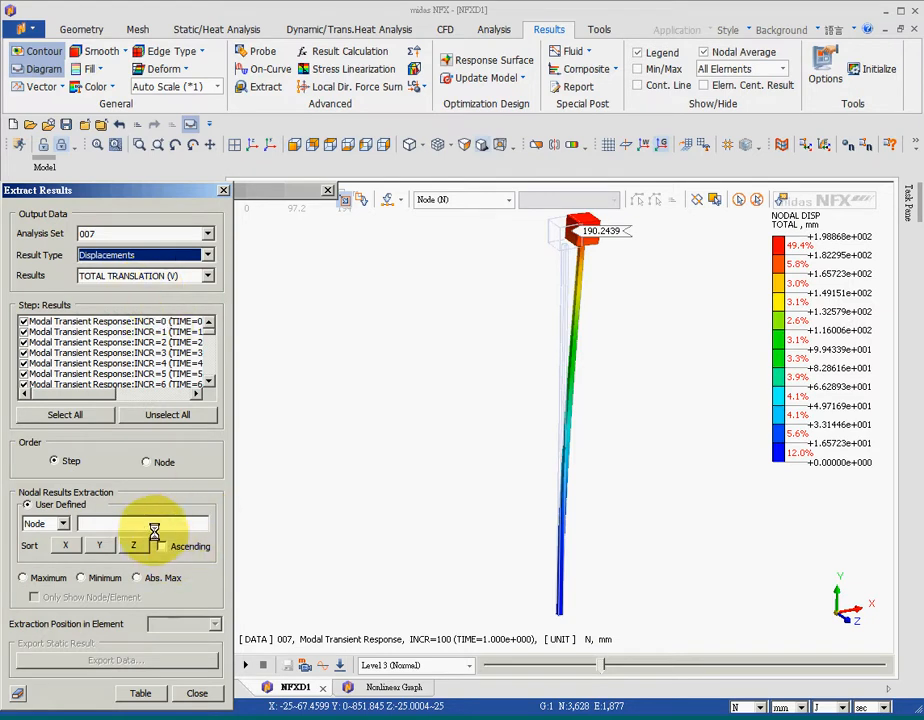
{"action": "left_click", "coordinate": [188, 523]}
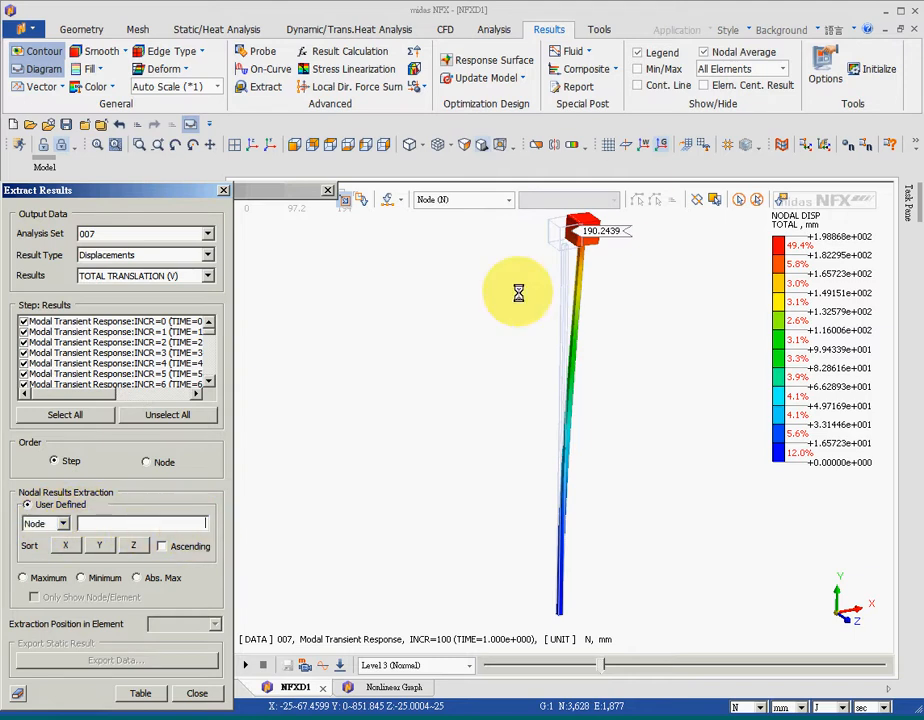
{"action": "left_click", "coordinate": [571, 229]}
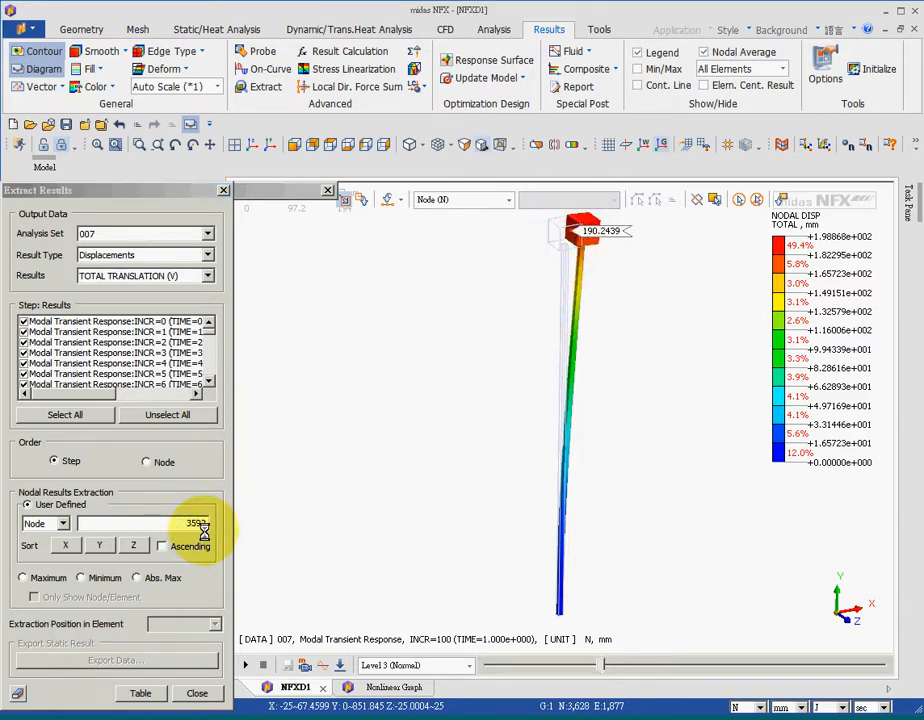
{"action": "left_click_drag", "start_coordinate": [188, 523], "coordinate": [206, 521]}
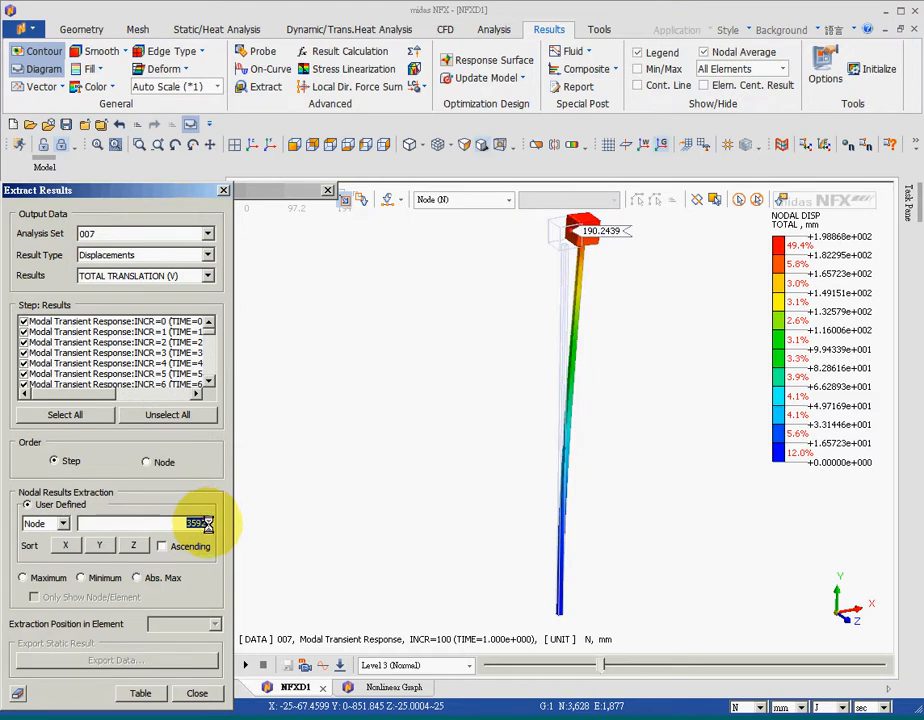
{"action": "left_click", "coordinate": [140, 693]}
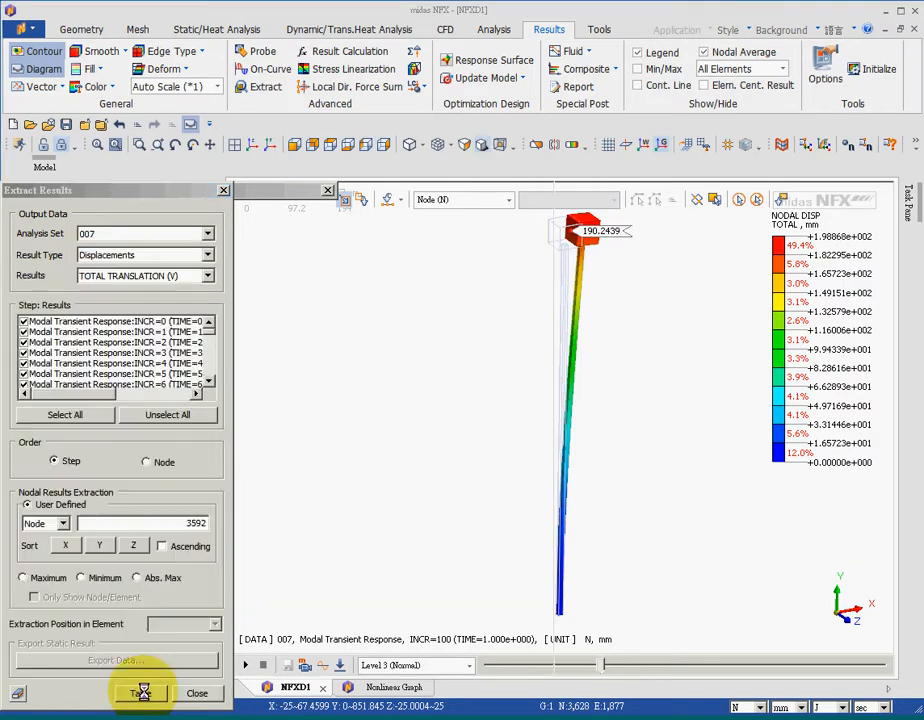
Graph the extracted table with Step on the X axis and Node: 3592 on the Y axis, then close the graph and extraction dialog
{"action": "left_click_drag", "start_coordinate": [593, 215], "coordinate": [681, 705]}
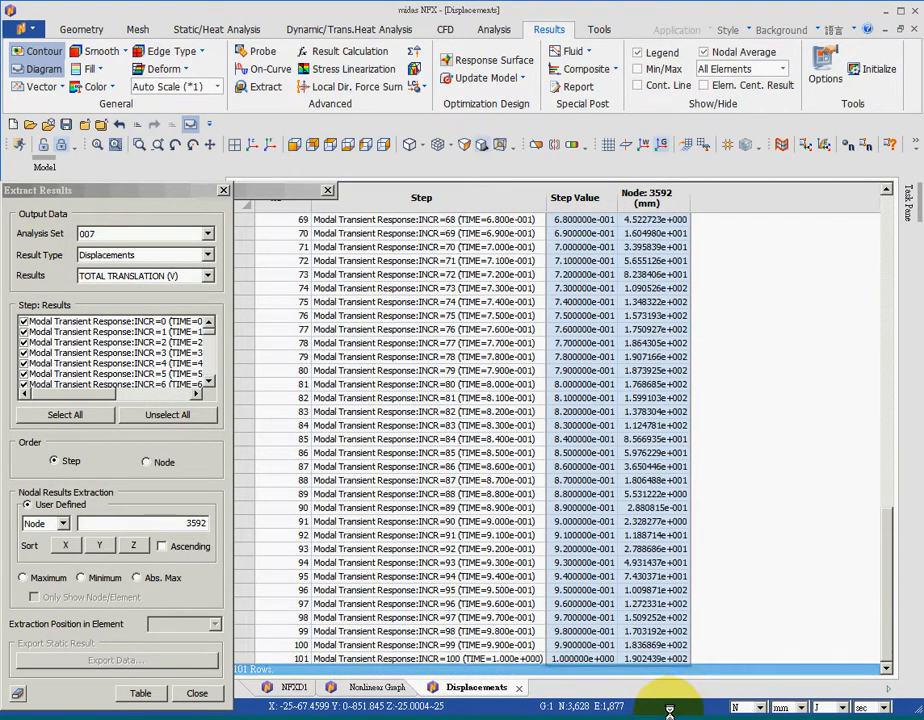
{"action": "right_click", "coordinate": [641, 484]}
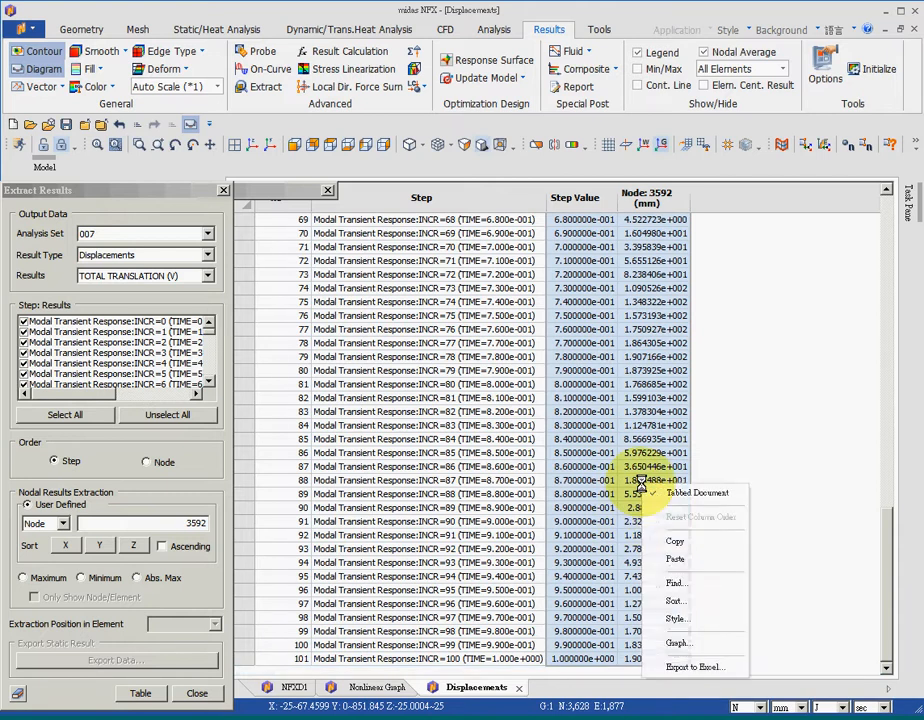
{"action": "left_click", "coordinate": [695, 643]}
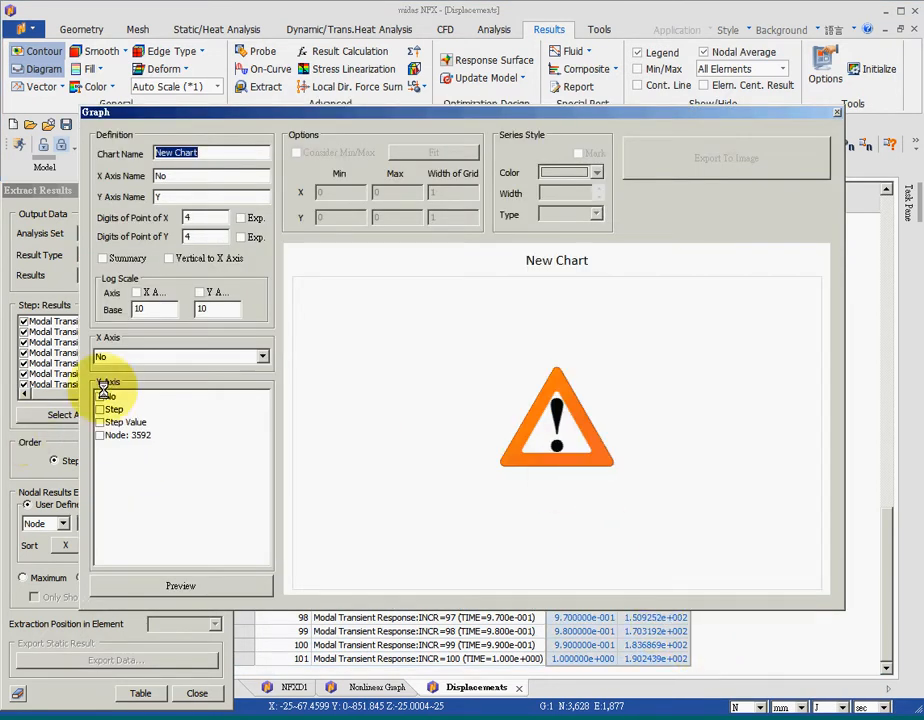
{"action": "left_click", "coordinate": [124, 357]}
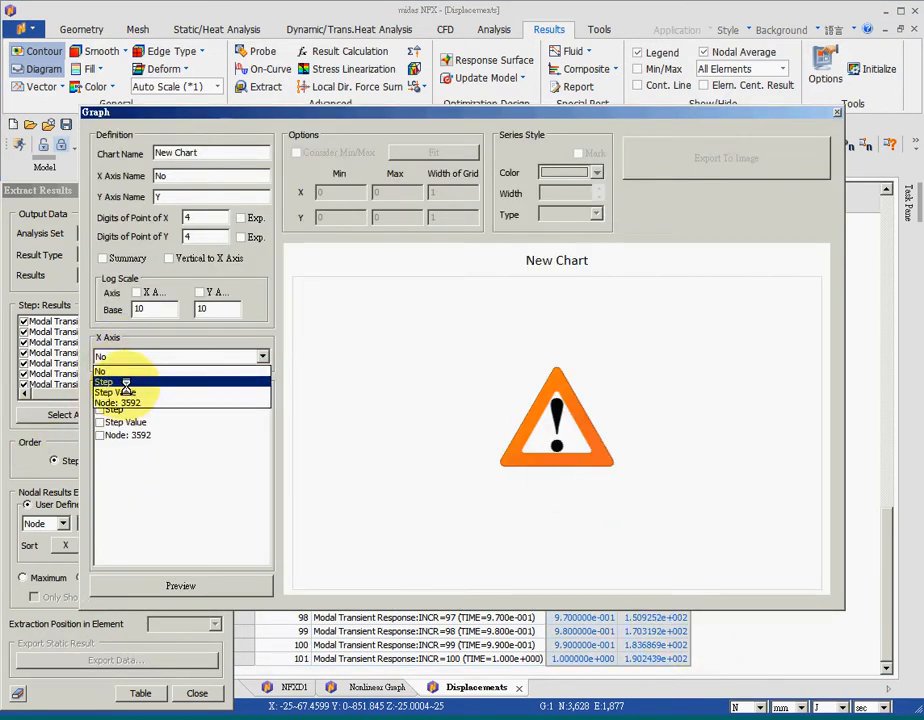
{"action": "left_click", "coordinate": [125, 382]}
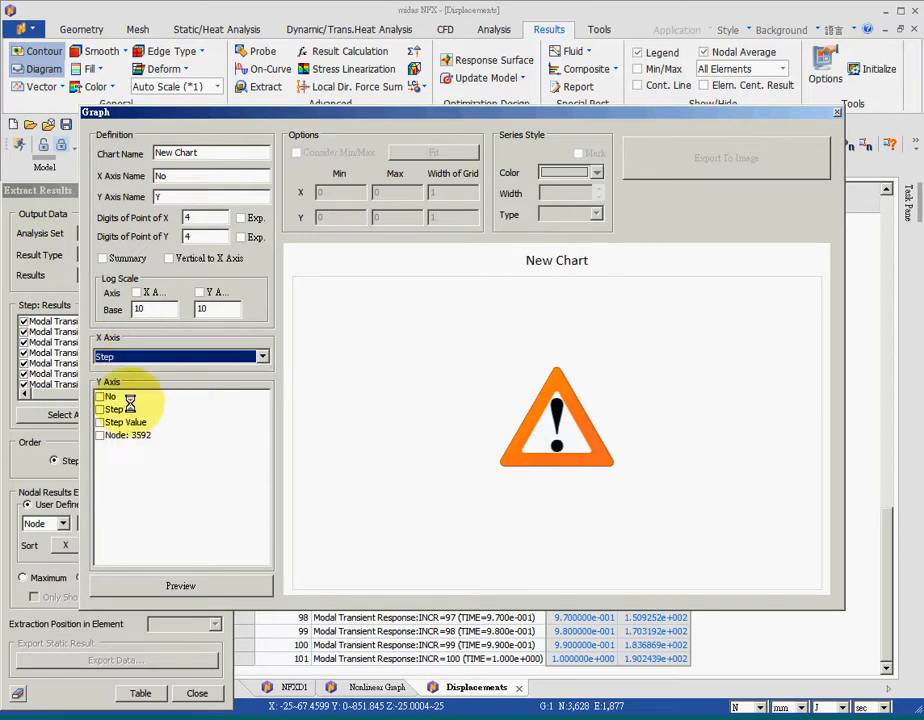
{"action": "left_click", "coordinate": [100, 436]}
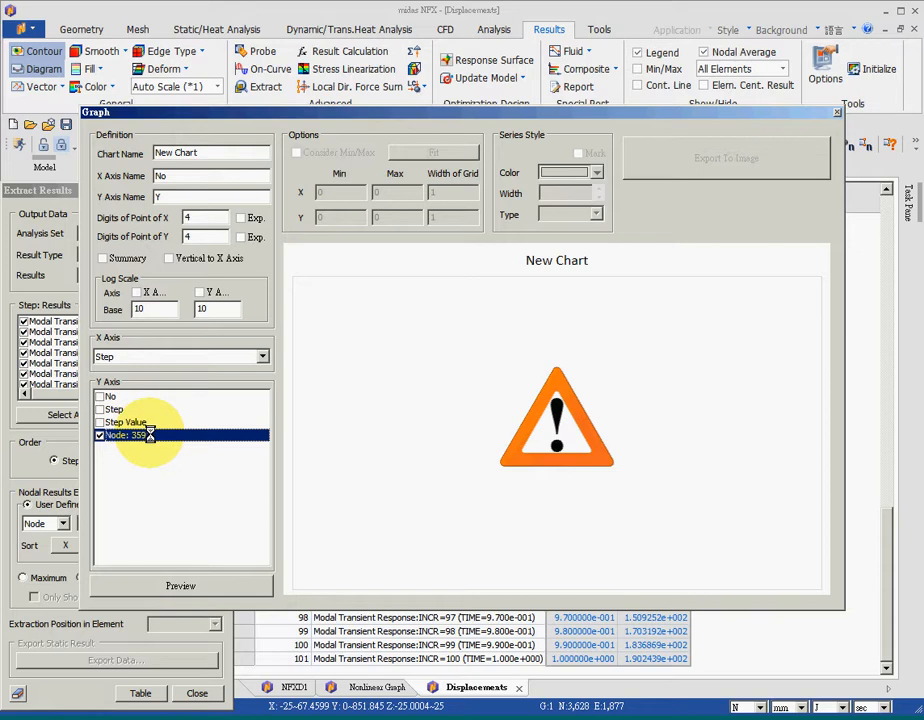
{"action": "left_click", "coordinate": [190, 585]}
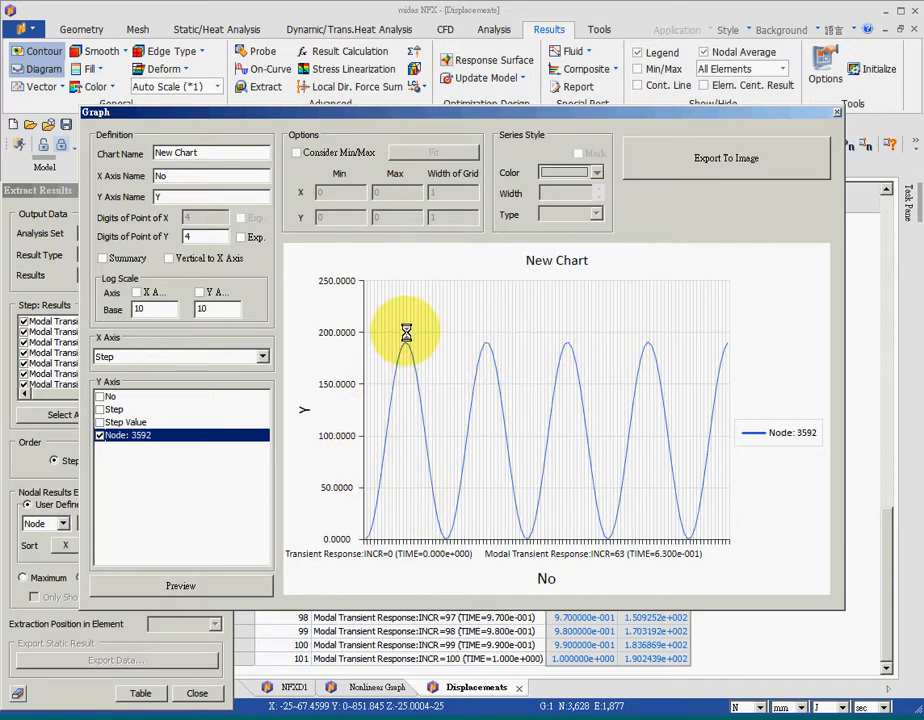
{"action": "left_click", "coordinate": [836, 109]}
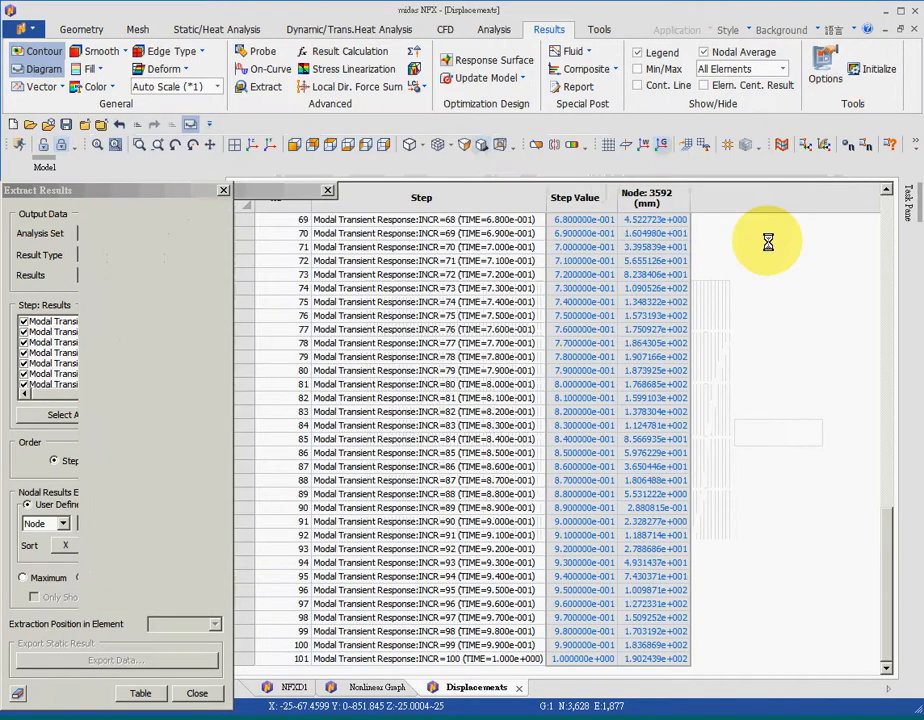
{"action": "left_click", "coordinate": [192, 693]}
{"action": "left_click", "coordinate": [291, 687]}
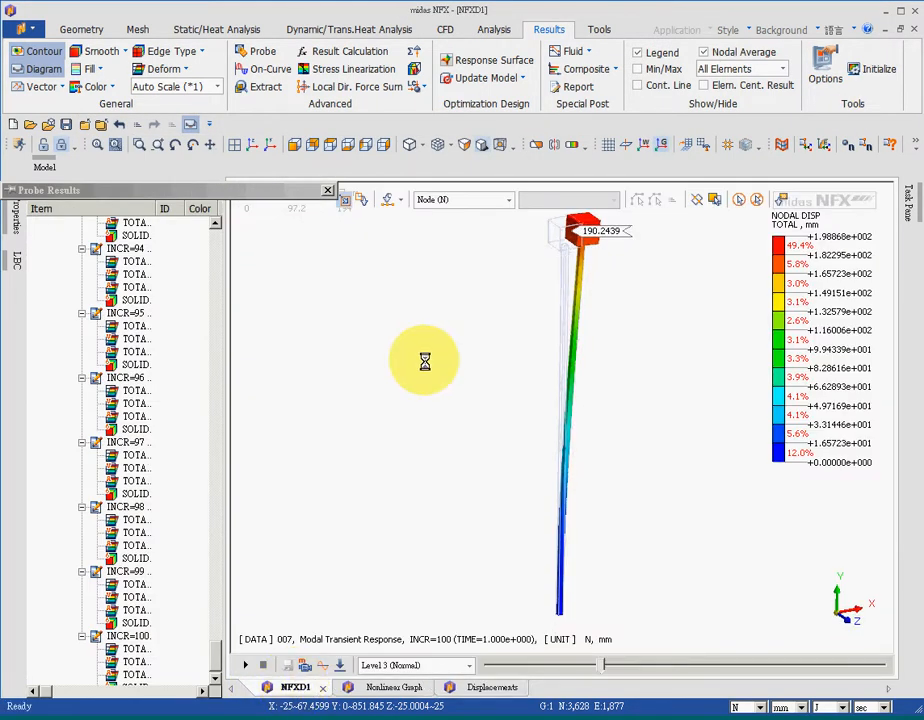